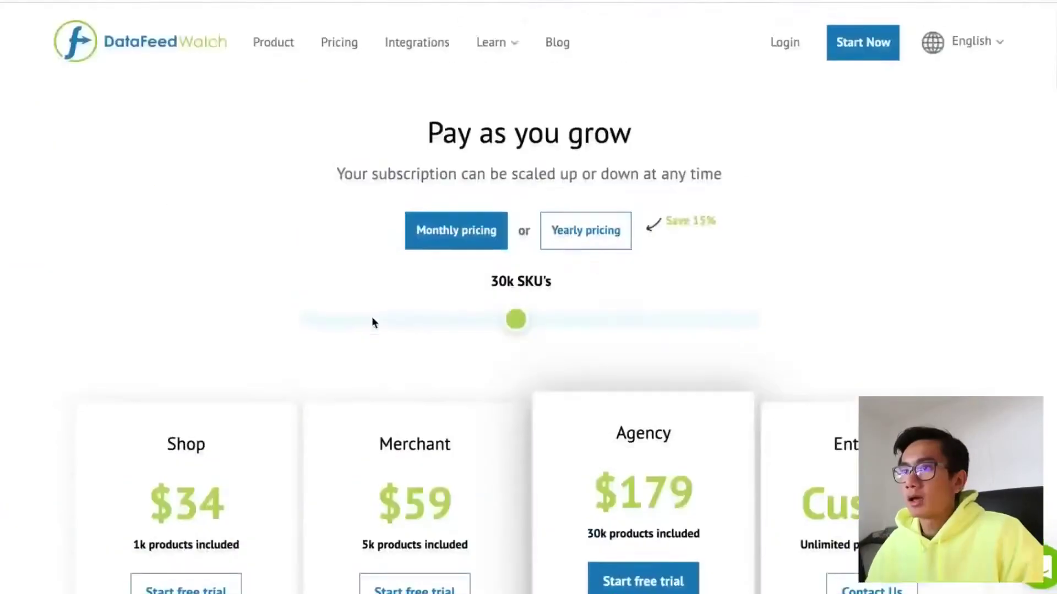
Step: Start a free trial of the $34 Shop plan and enter the account holder's full name in the sign-up form
{"action": "scroll", "coordinate": [372, 318], "scroll_direction": "down", "scroll_amount": 8}
{"action": "scroll", "coordinate": [289, 297], "scroll_direction": "up", "scroll_amount": 5}
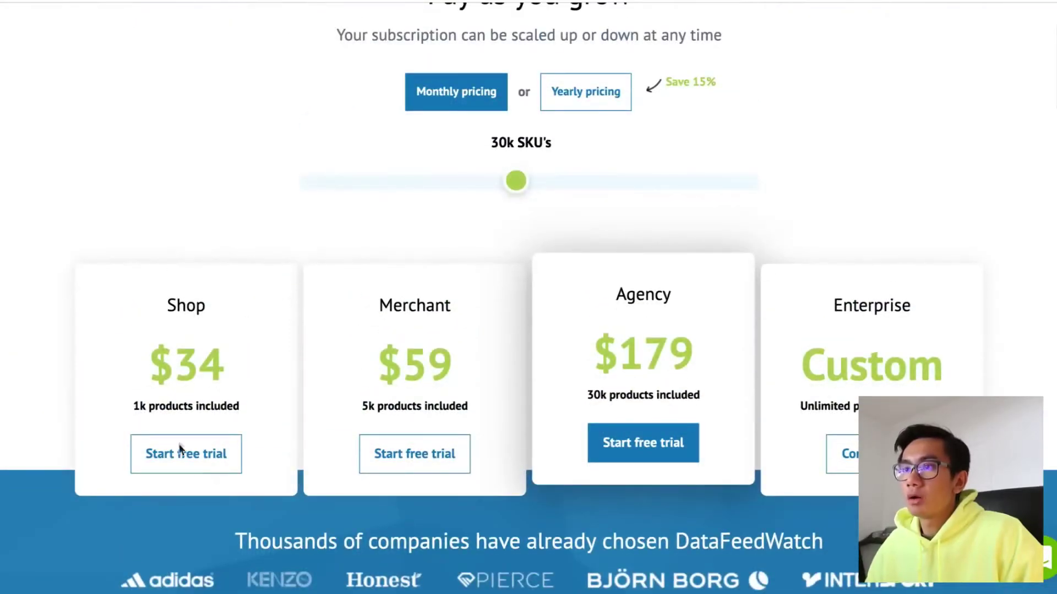
{"action": "left_click", "coordinate": [177, 462]}
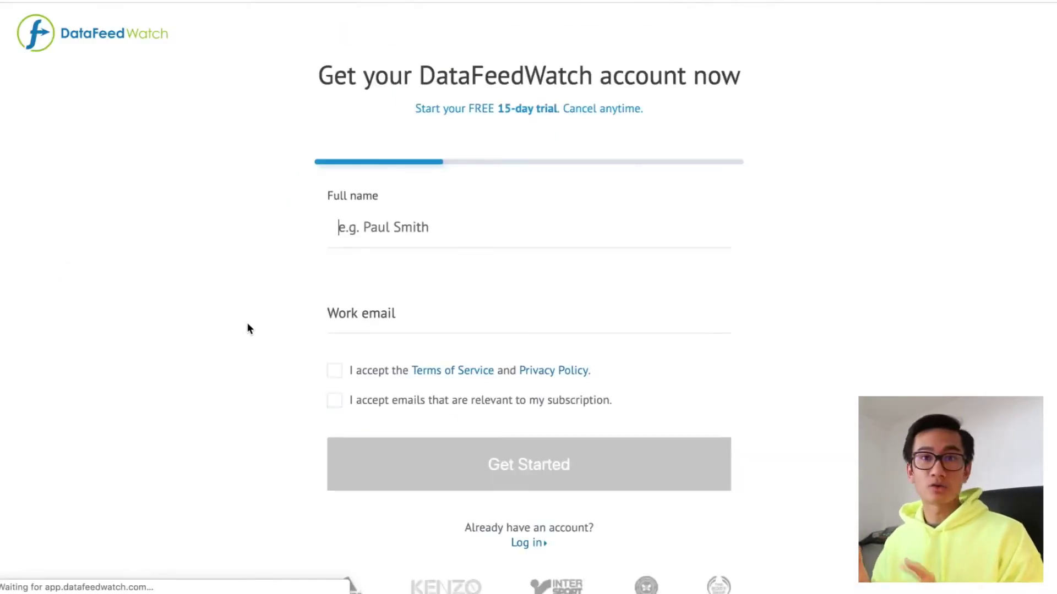
{"action": "left_click", "coordinate": [447, 216]}
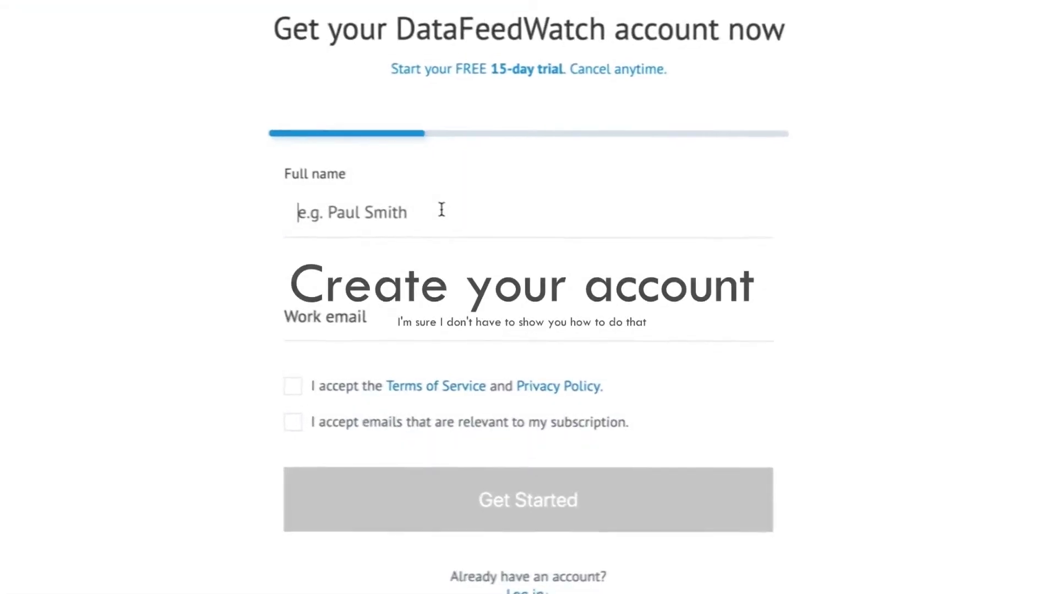
{"action": "type", "text": "Andy M"}
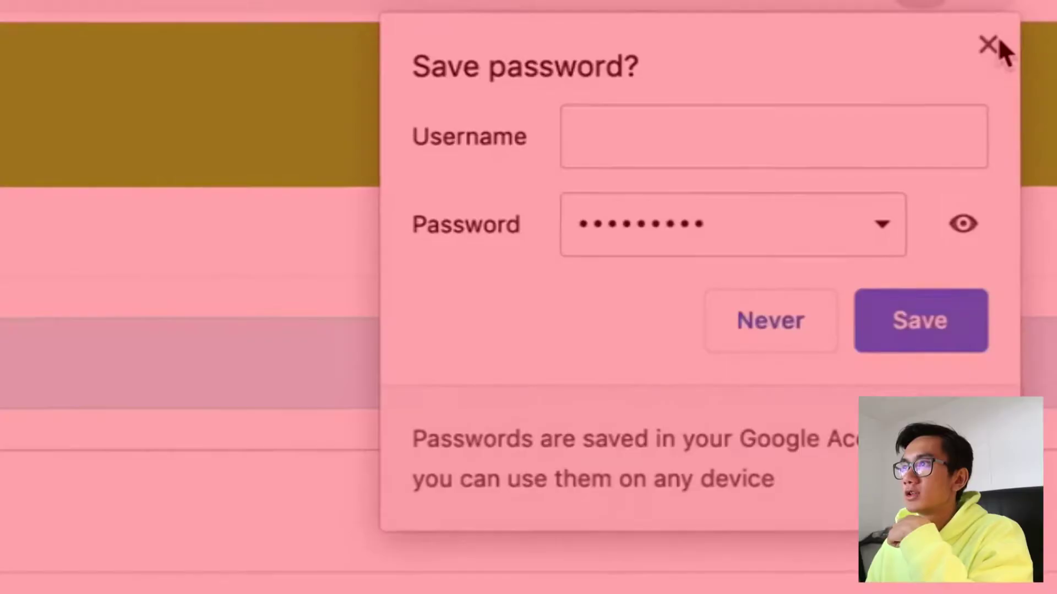
{"action": "left_click", "coordinate": [867, 10]}
{"action": "scroll", "coordinate": [744, 303], "scroll_direction": "down", "scroll_amount": 3}
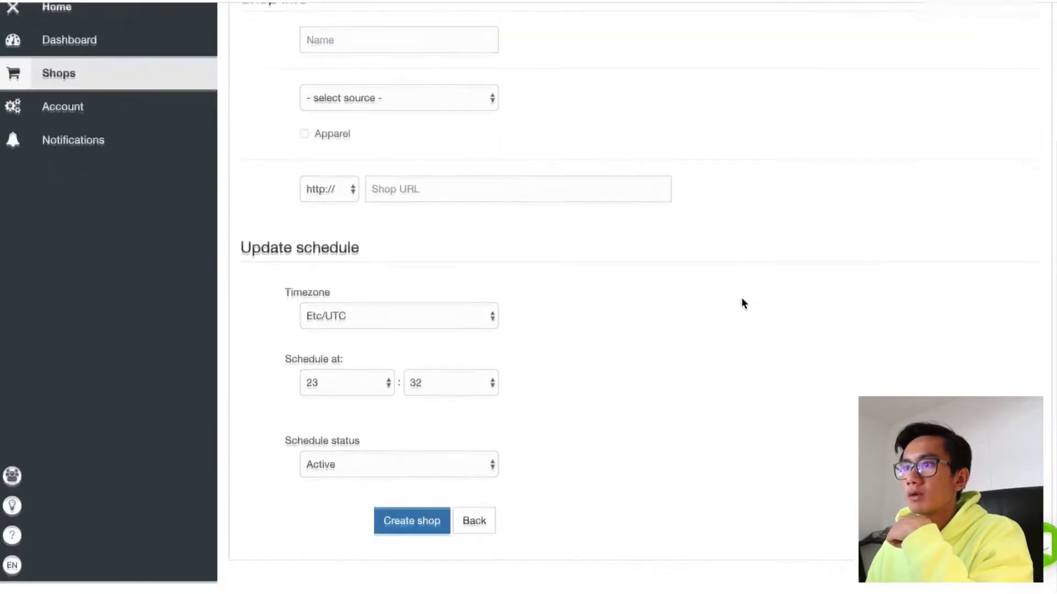
{"action": "scroll", "coordinate": [743, 302], "scroll_direction": "up", "scroll_amount": 3}
{"action": "left_click", "coordinate": [395, 243]}
{"action": "type", "text": "Music Chest"}
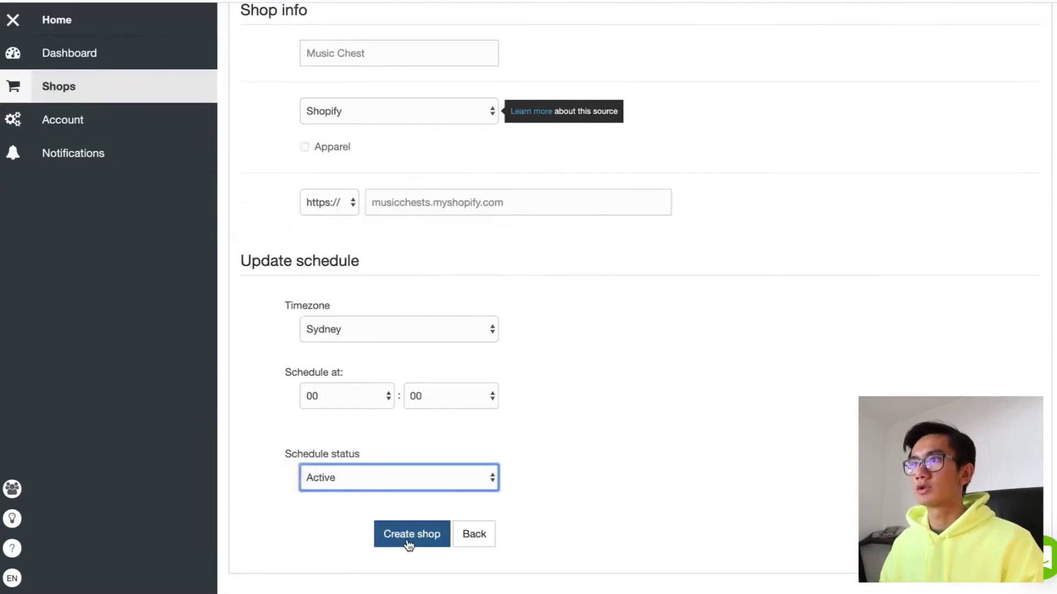
{"action": "left_click", "coordinate": [410, 535]}
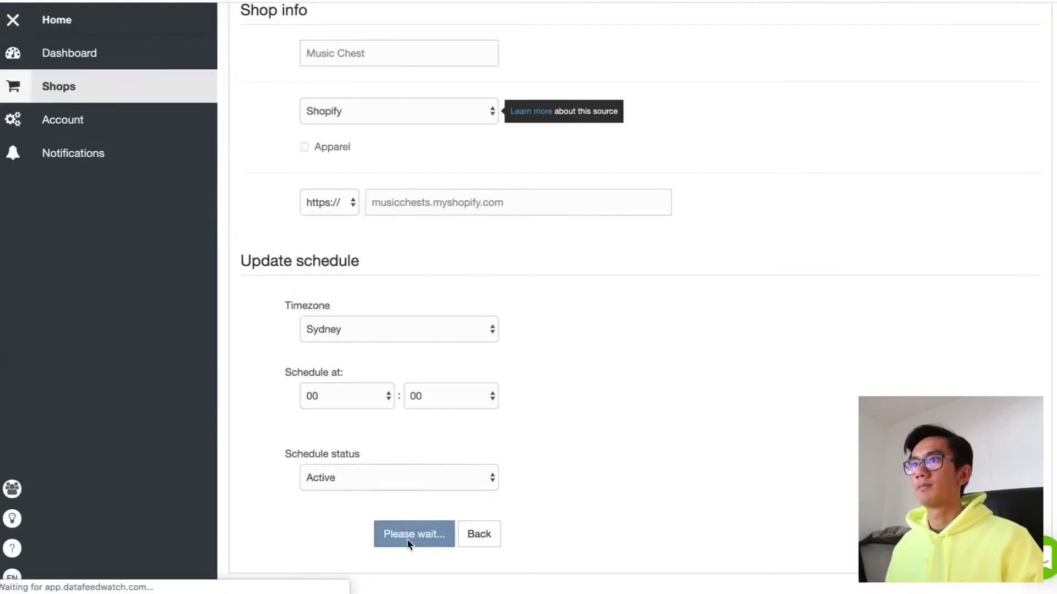
Step: Install the Music Chest shop as its owner and start its feed setup
{"action": "left_click", "coordinate": [968, 341]}
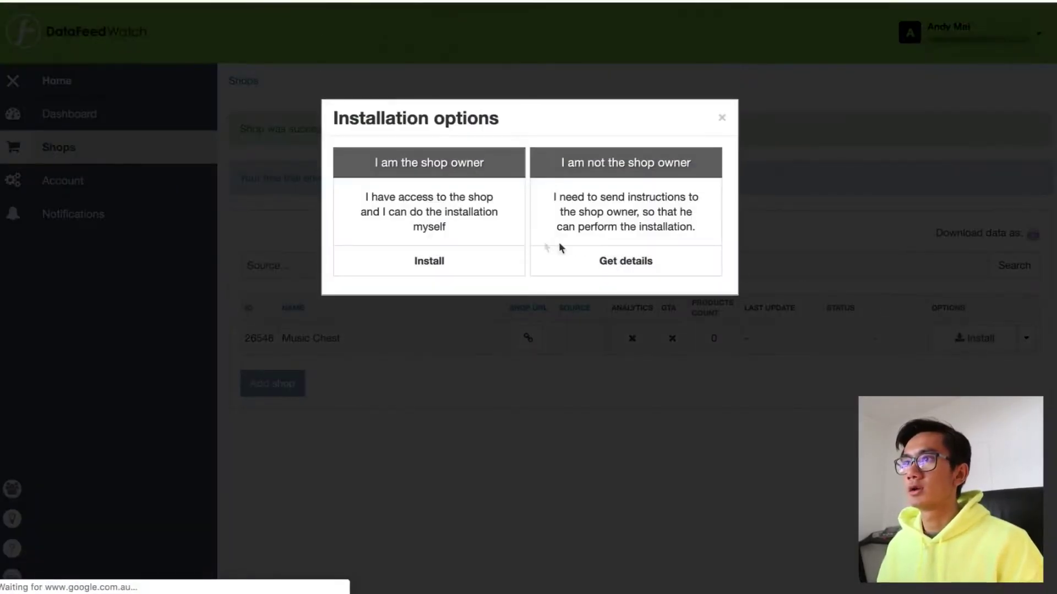
{"action": "left_click", "coordinate": [447, 272]}
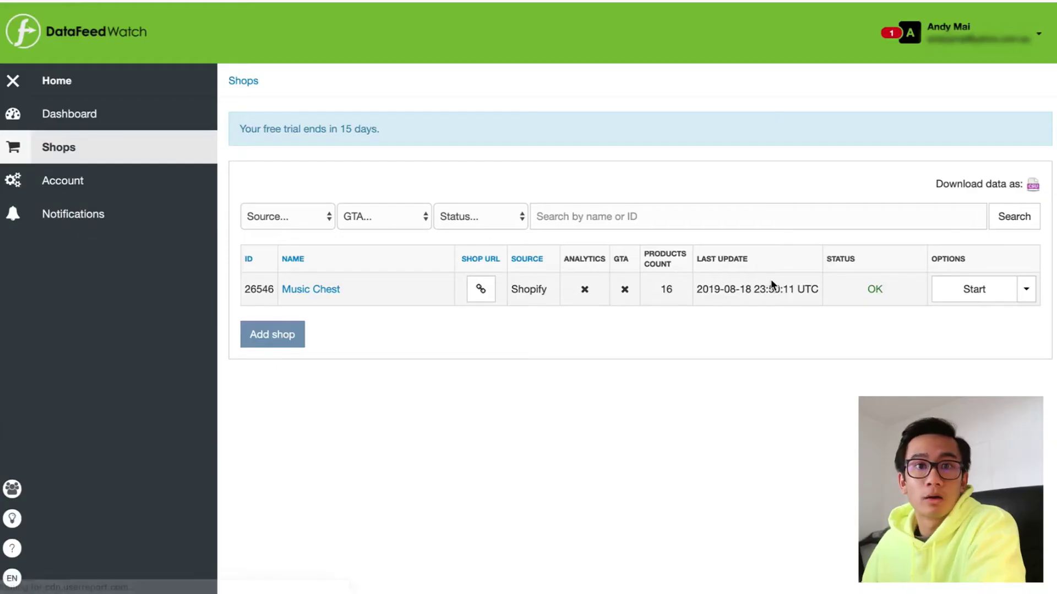
{"action": "left_click", "coordinate": [976, 301]}
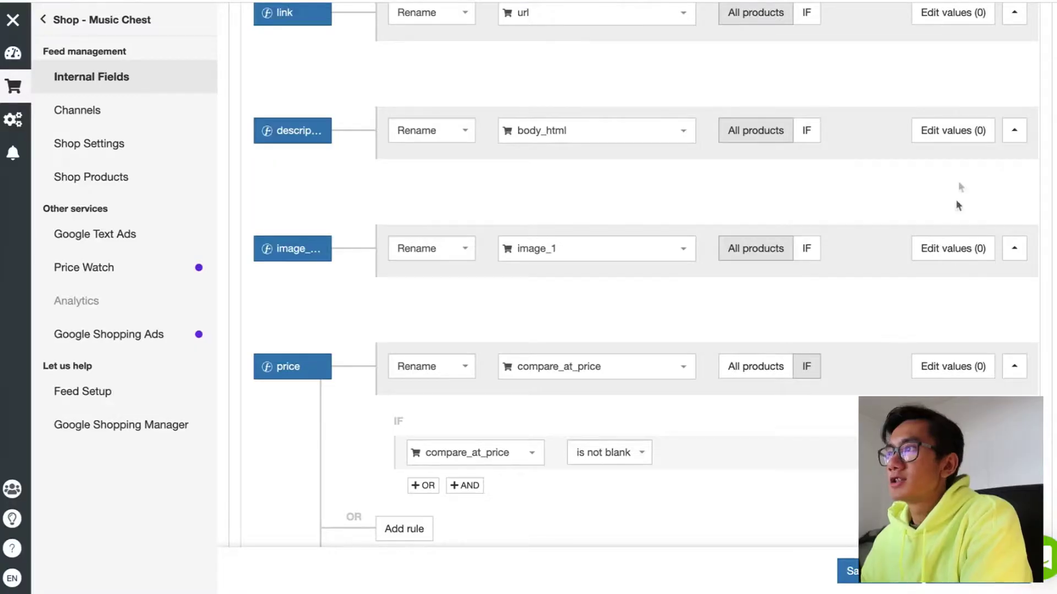
Step: Preview the description field's input and outcome values as renamed from body_html
{"action": "scroll", "coordinate": [955, 177], "scroll_direction": "up", "scroll_amount": 1}
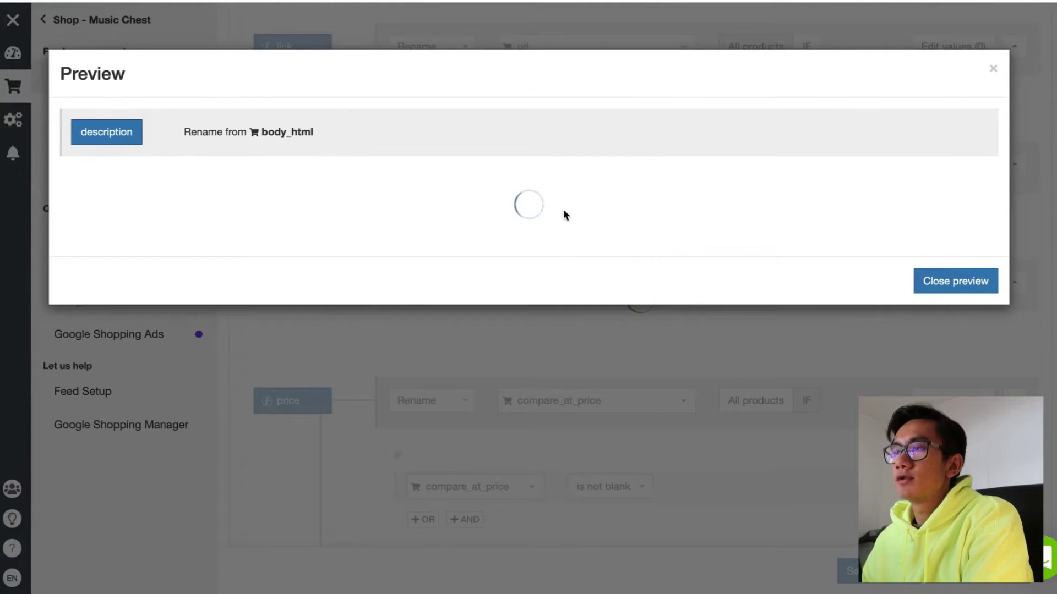
{"action": "scroll", "coordinate": [539, 297], "scroll_direction": "down", "scroll_amount": 4}
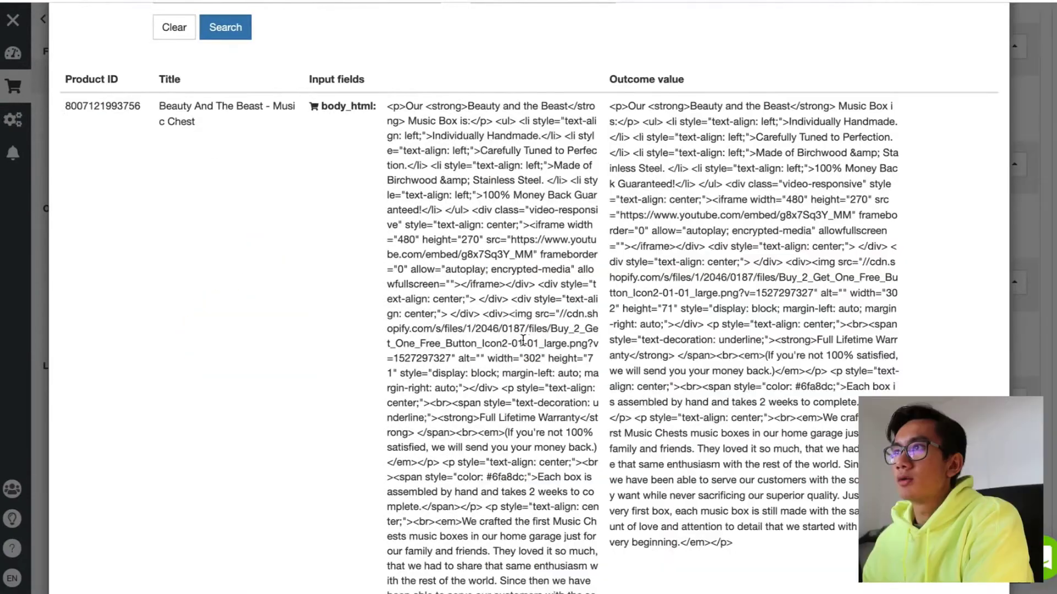
{"action": "scroll", "coordinate": [912, 237], "scroll_direction": "up", "scroll_amount": 2}
{"action": "scroll", "coordinate": [924, 138], "scroll_direction": "down", "scroll_amount": 5}
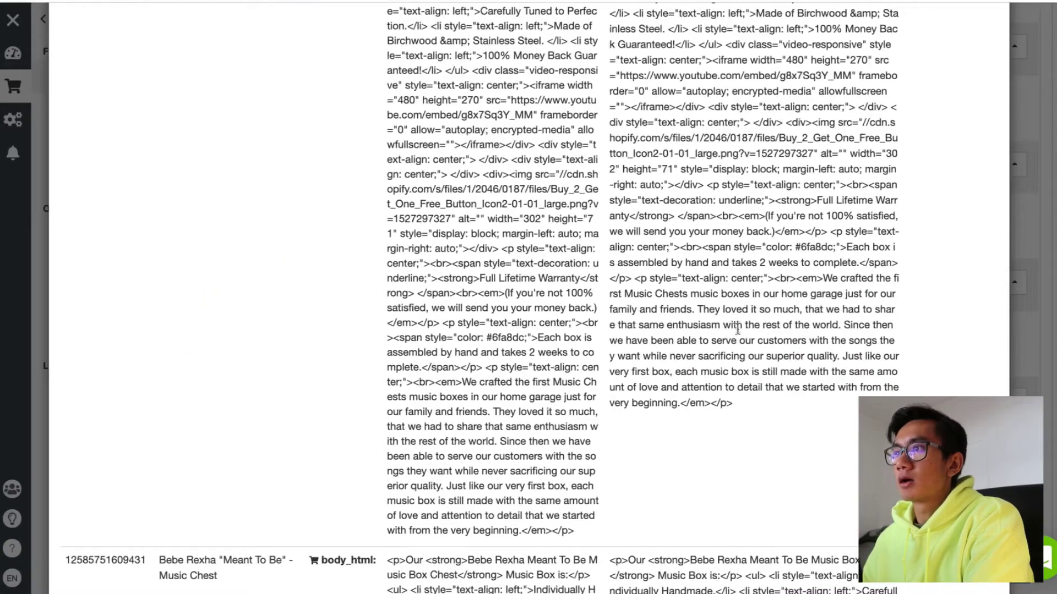
{"action": "scroll", "coordinate": [936, 121], "scroll_direction": "up", "scroll_amount": 10}
{"action": "left_click", "coordinate": [987, 72]}
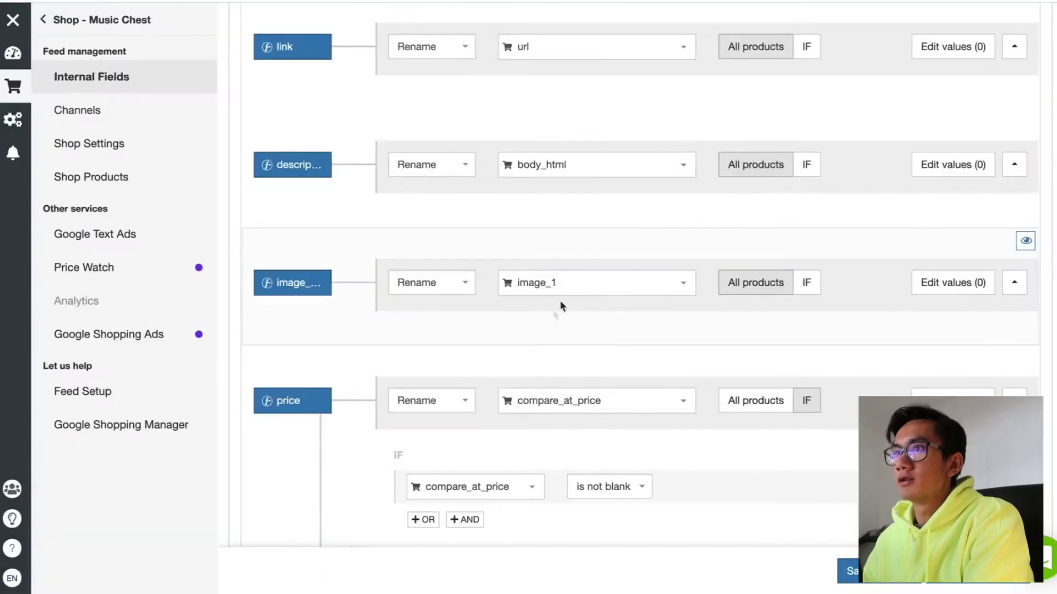
Step: Map the description field to global_description_tag for all products and preview its outcome values
{"action": "left_click", "coordinate": [533, 170]}
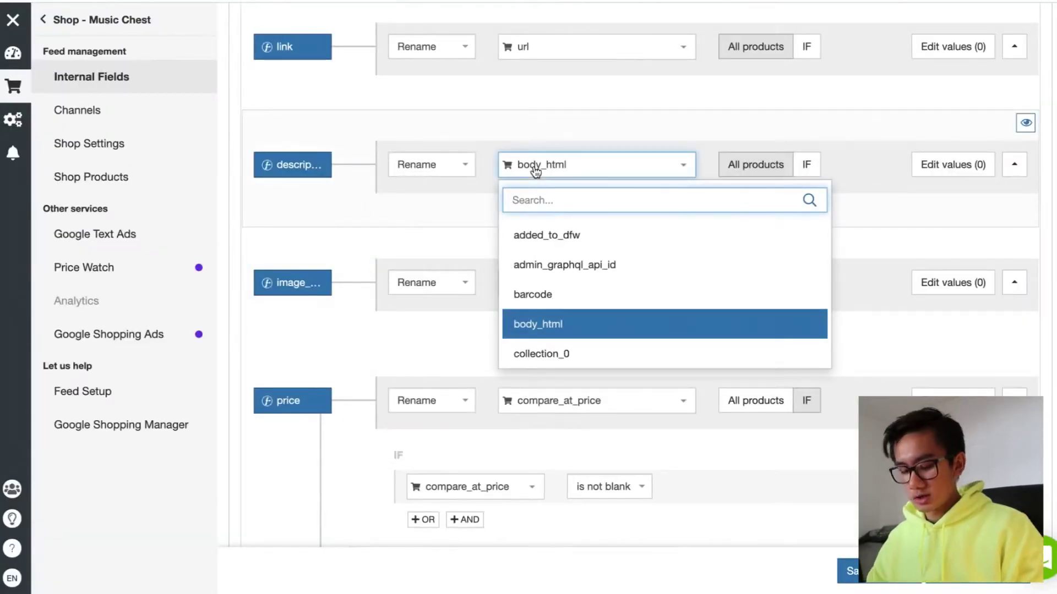
{"action": "type", "text": "des"}
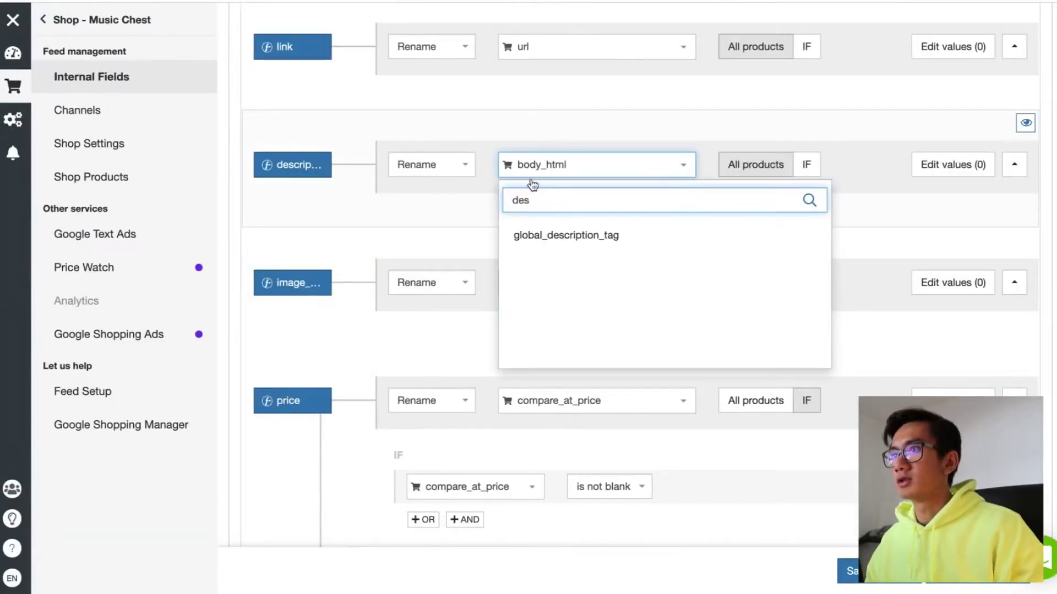
{"action": "left_click", "coordinate": [559, 236]}
{"action": "left_click", "coordinate": [1032, 127]}
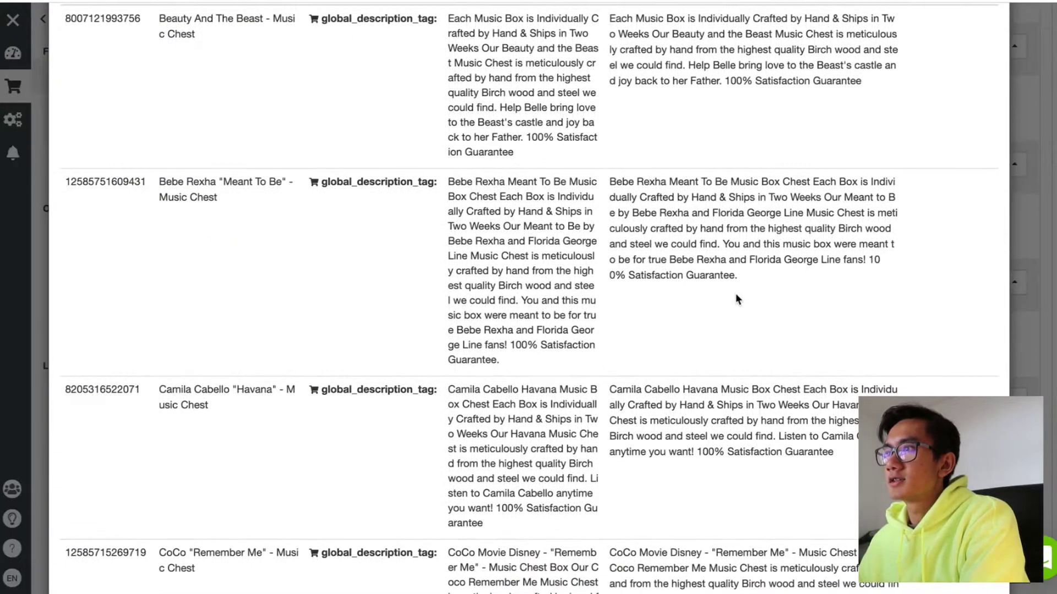
{"action": "scroll", "coordinate": [737, 297], "scroll_direction": "up", "scroll_amount": 4}
{"action": "key", "text": "Escape"}
Step: Map the description field back to body_html for all products and preview its outcome values
{"action": "left_click", "coordinate": [610, 172]}
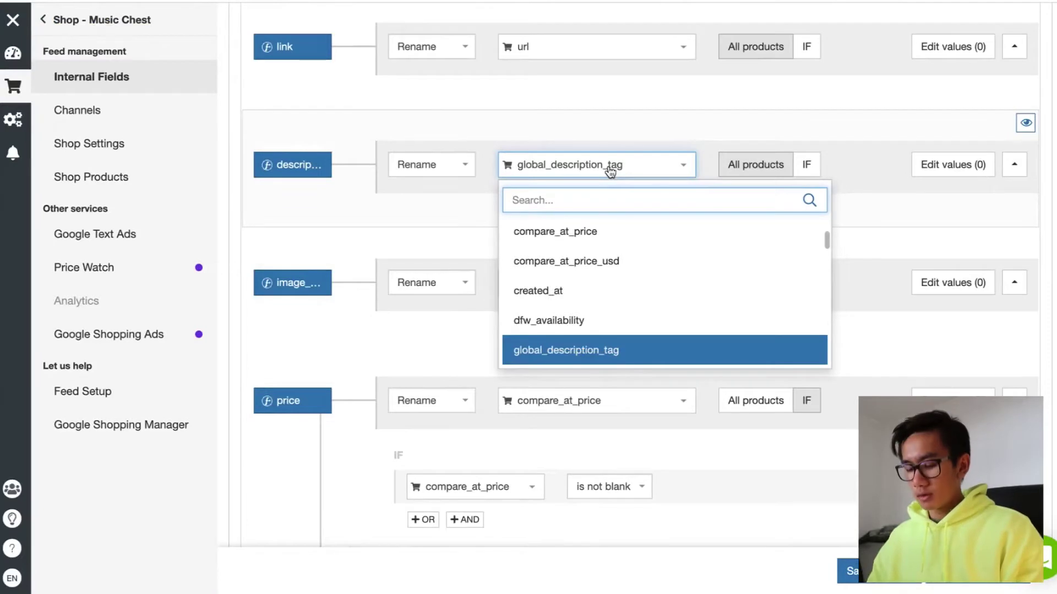
{"action": "type", "text": "body"}
{"action": "key", "text": "Return"}
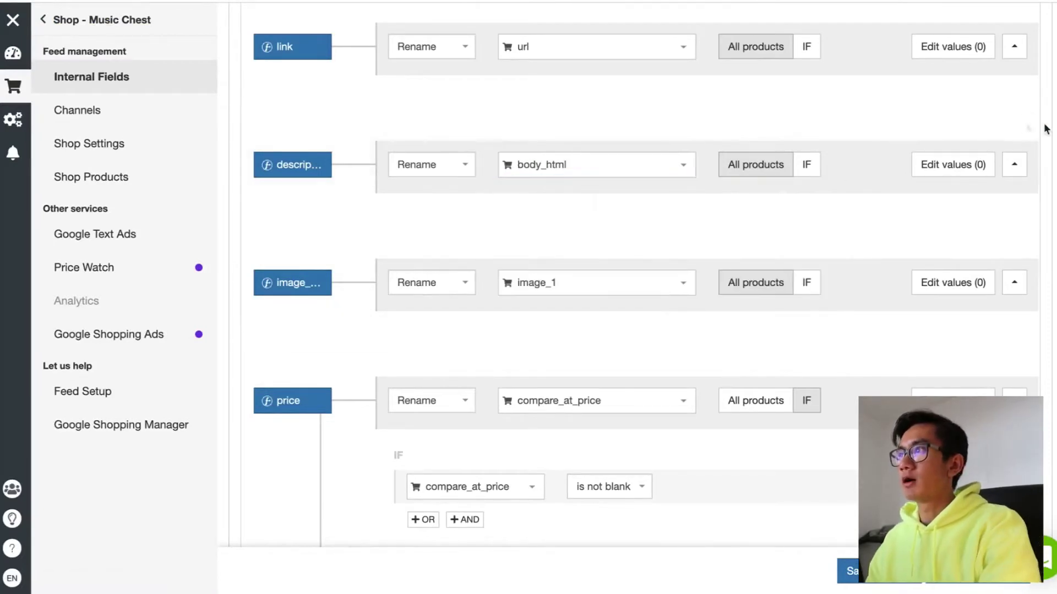
{"action": "left_click", "coordinate": [761, 161]}
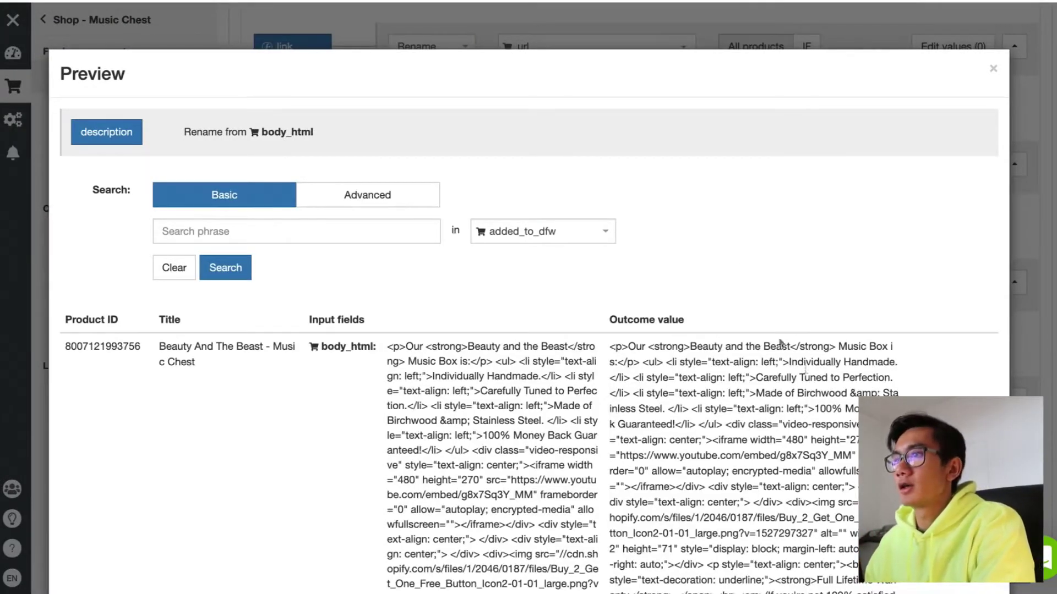
{"action": "scroll", "coordinate": [796, 393], "scroll_direction": "down", "scroll_amount": 5}
{"action": "scroll", "coordinate": [794, 394], "scroll_direction": "up", "scroll_amount": 5}
{"action": "key", "text": "Escape"}
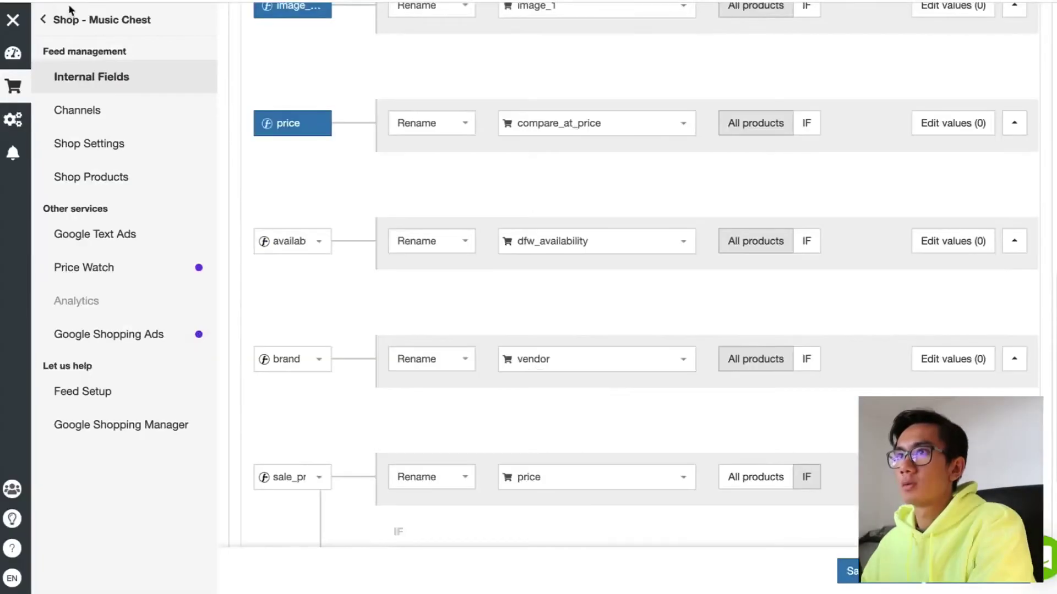
Step: Begin adding a channel to the Music Chest shop for Australia using Google Shopping (AU)
{"action": "key", "text": "super+r"}
{"action": "key", "text": "Return"}
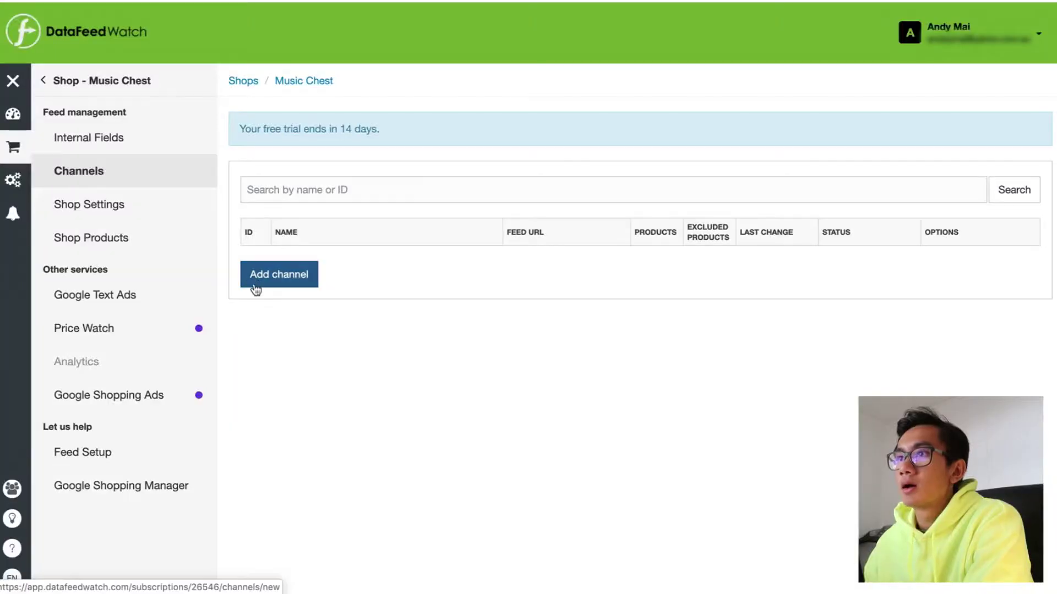
{"action": "left_click", "coordinate": [263, 282]}
{"action": "left_click", "coordinate": [396, 235]}
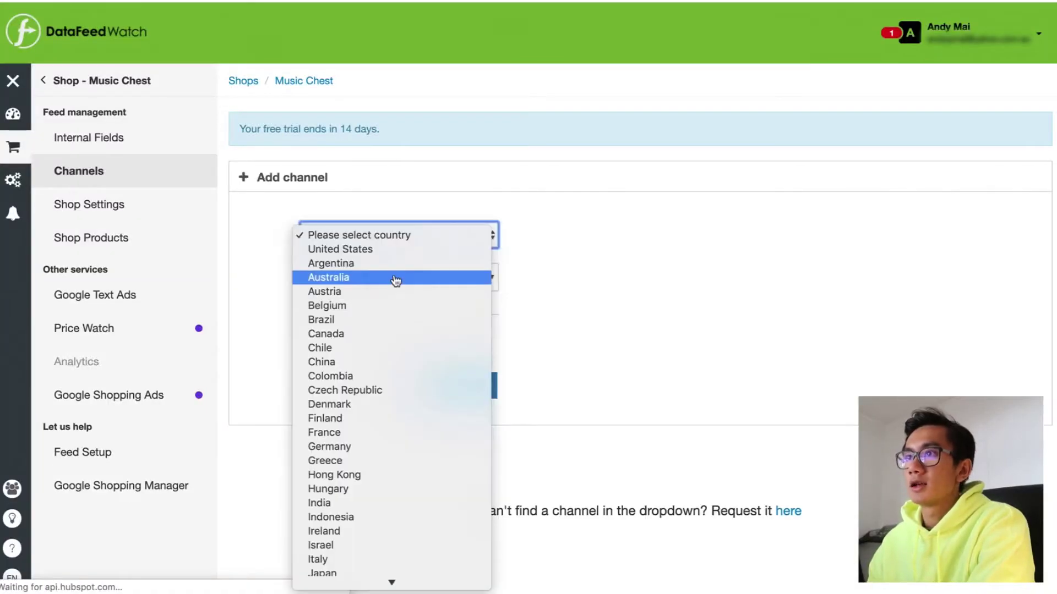
{"action": "left_click", "coordinate": [393, 279]}
{"action": "left_click", "coordinate": [379, 285]}
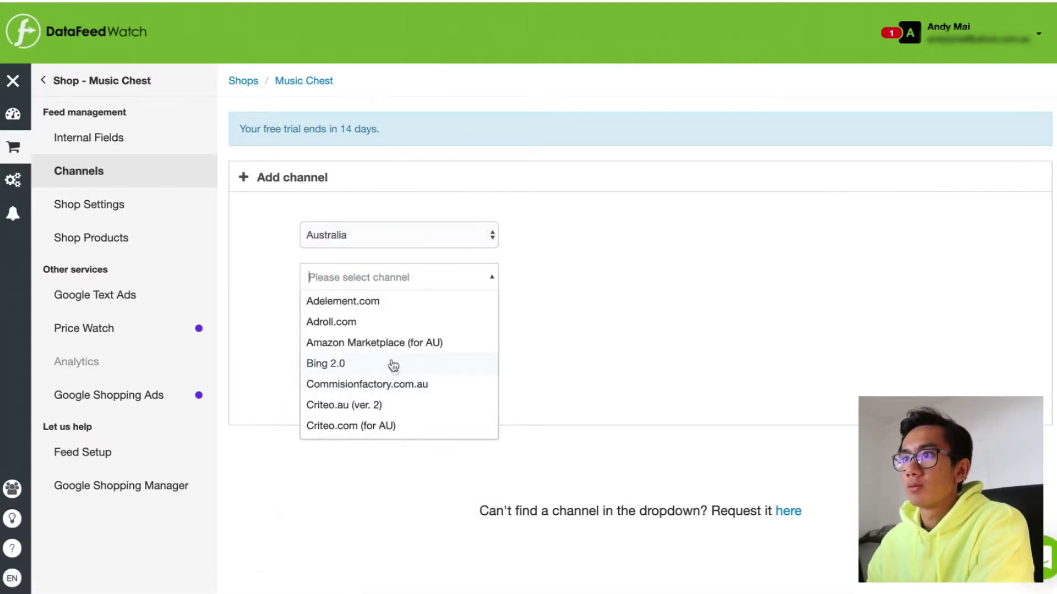
{"action": "scroll", "coordinate": [416, 408], "scroll_direction": "down", "scroll_amount": 3}
{"action": "left_click", "coordinate": [407, 401]}
{"action": "left_click", "coordinate": [470, 390]}
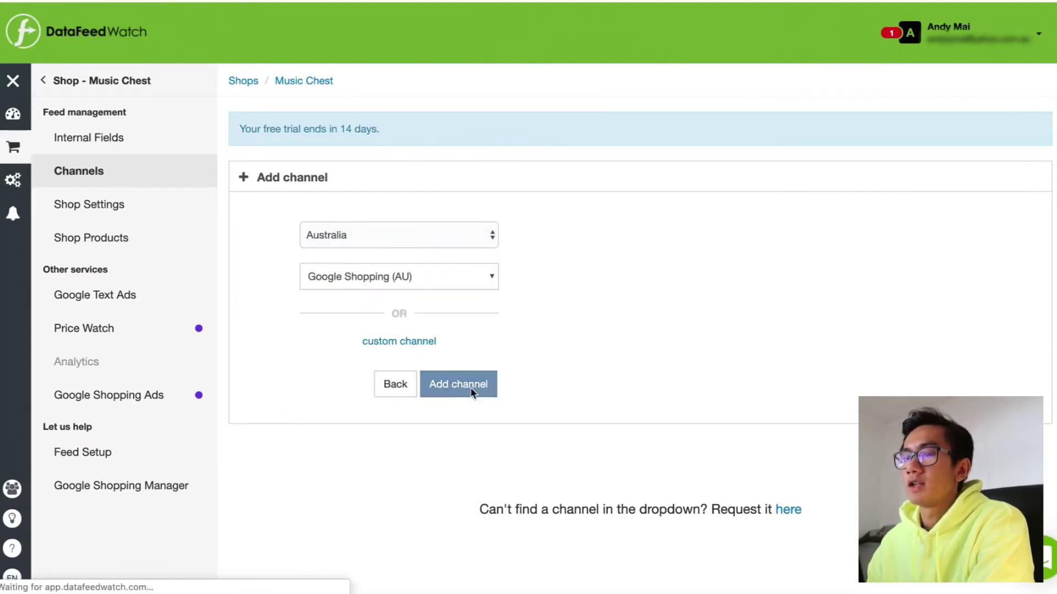
Step: Set the claimed website URL to musicchests.myshopify.com/admin/apps and the channel's display name to Music Chest (AU)
{"action": "type", "text": "musicchests.myshopify.com/admin/apps"}
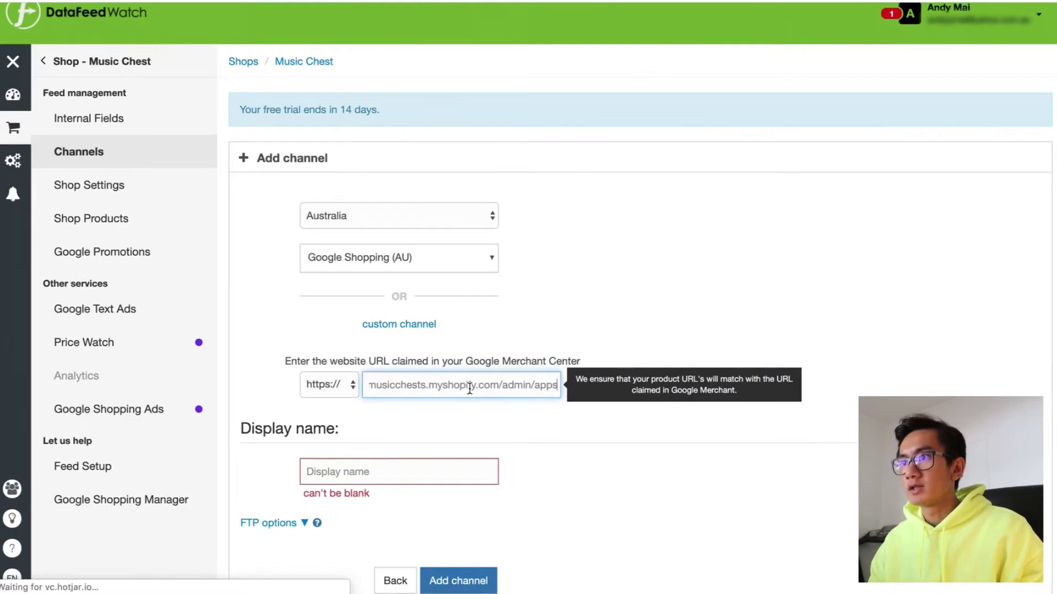
{"action": "scroll", "coordinate": [474, 468], "scroll_direction": "down", "scroll_amount": 2}
{"action": "left_click", "coordinate": [468, 487]}
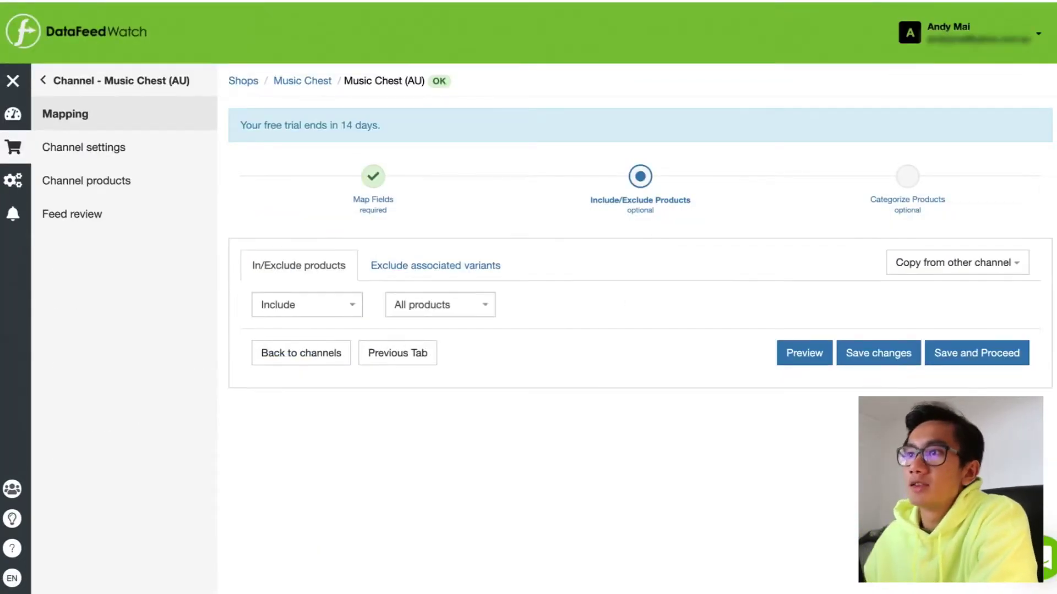
Step: Exclude products from the Music Chest (AU) channel through a condition on the price field with the value 0, and save it
{"action": "left_click", "coordinate": [326, 305]}
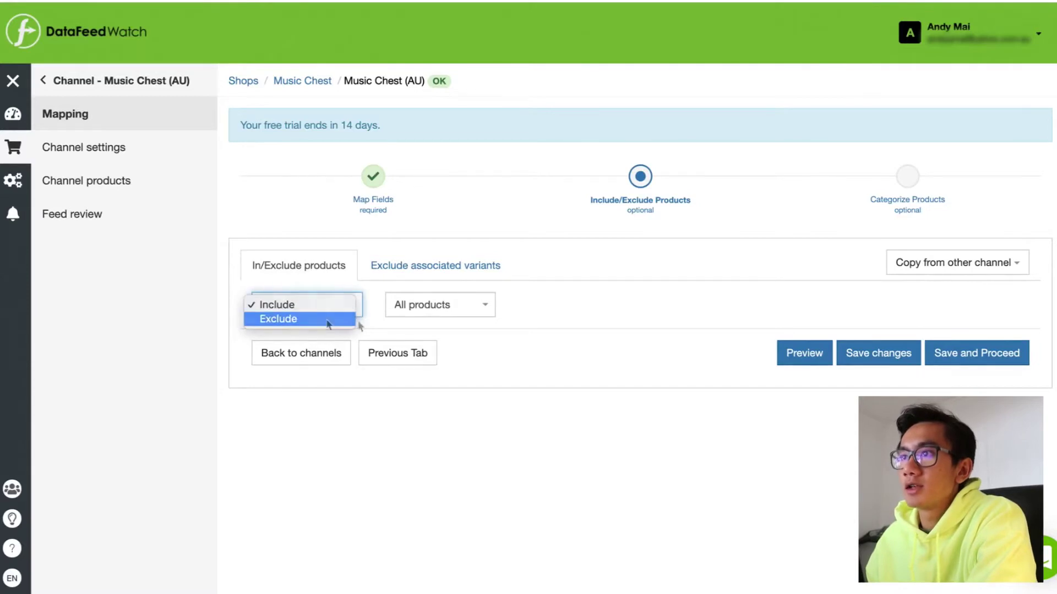
{"action": "left_click", "coordinate": [328, 317]}
{"action": "left_click", "coordinate": [427, 308]}
{"action": "left_click", "coordinate": [432, 320]}
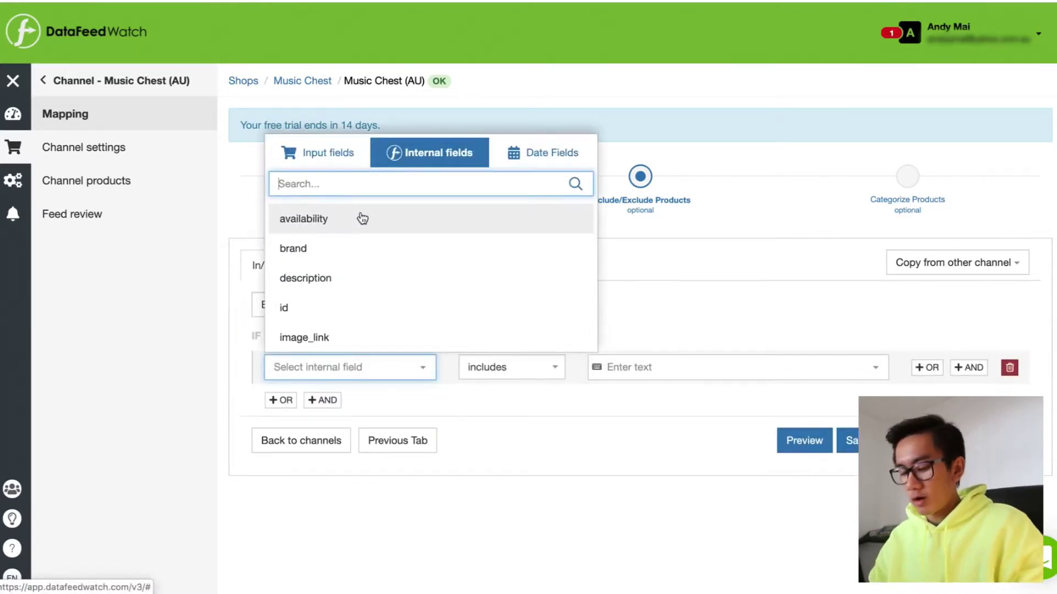
{"action": "type", "text": "price"}
{"action": "left_click", "coordinate": [330, 217]}
{"action": "left_click", "coordinate": [511, 367]}
{"action": "left_click", "coordinate": [512, 340]}
{"action": "left_click", "coordinate": [699, 367]}
{"action": "type", "text": "0"}
{"action": "left_click", "coordinate": [850, 440]}
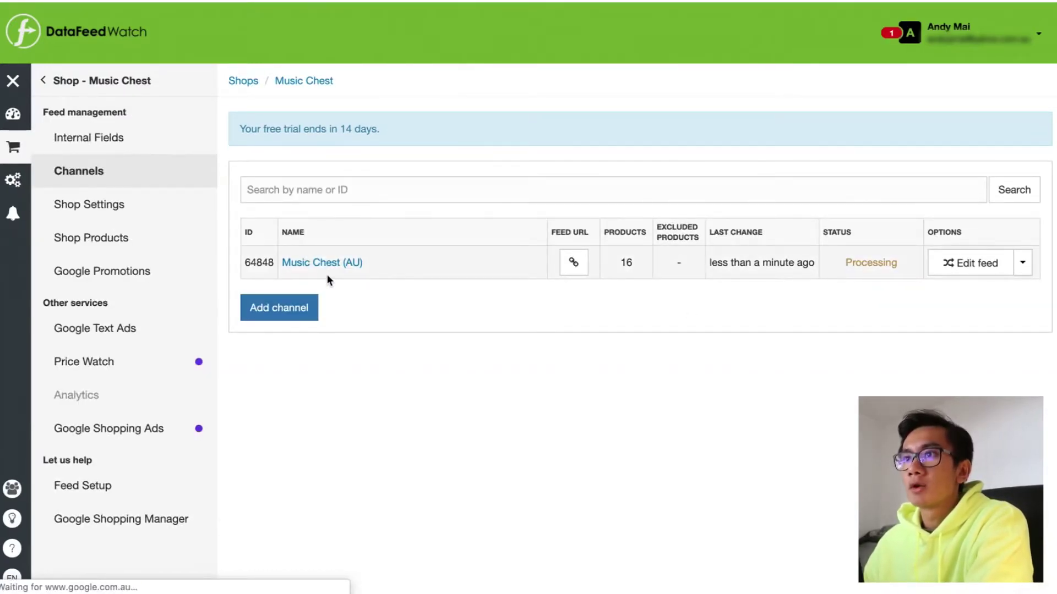
Step: Add a Google Shopping (UK) channel for the United Kingdom with URL musicchests.myshopify.com and display name Music Chest (UK)
{"action": "left_click", "coordinate": [280, 308]}
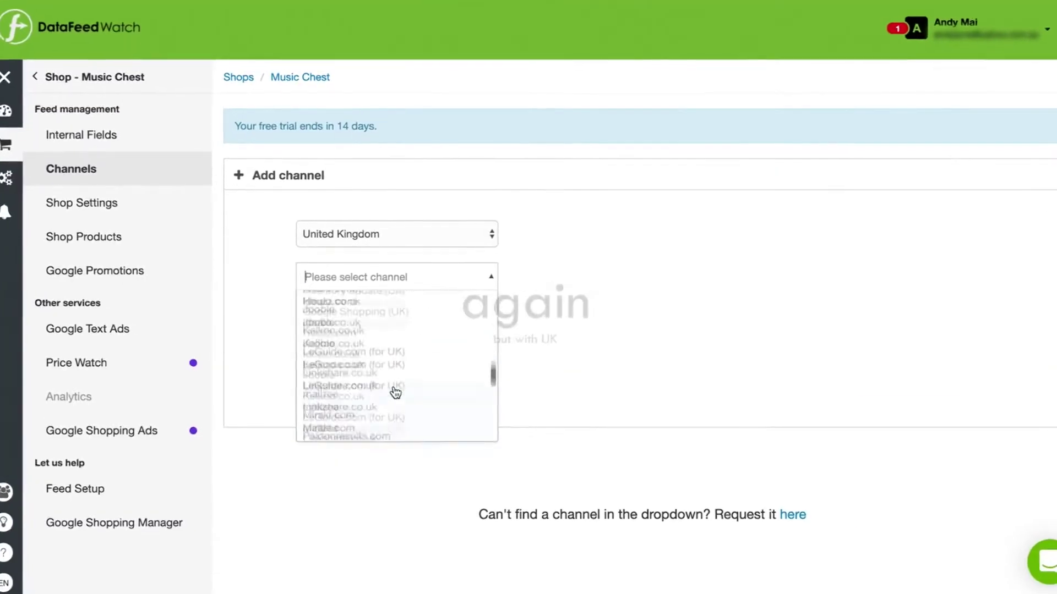
{"action": "left_click", "coordinate": [464, 389]}
{"action": "left_click", "coordinate": [413, 408]}
{"action": "type", "text": "musicchests.myshopify.com"}
{"action": "left_click", "coordinate": [389, 502]}
{"action": "type", "text": "Musi"}
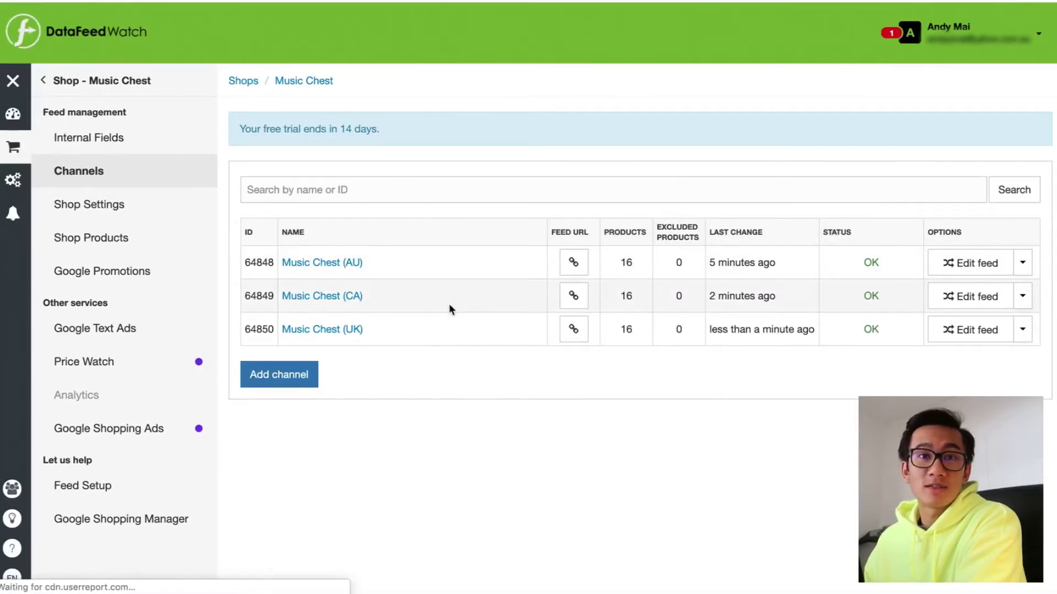
Step: Copy the complete feed URL of the Music Chest (AU) channel
{"action": "left_click", "coordinate": [569, 259]}
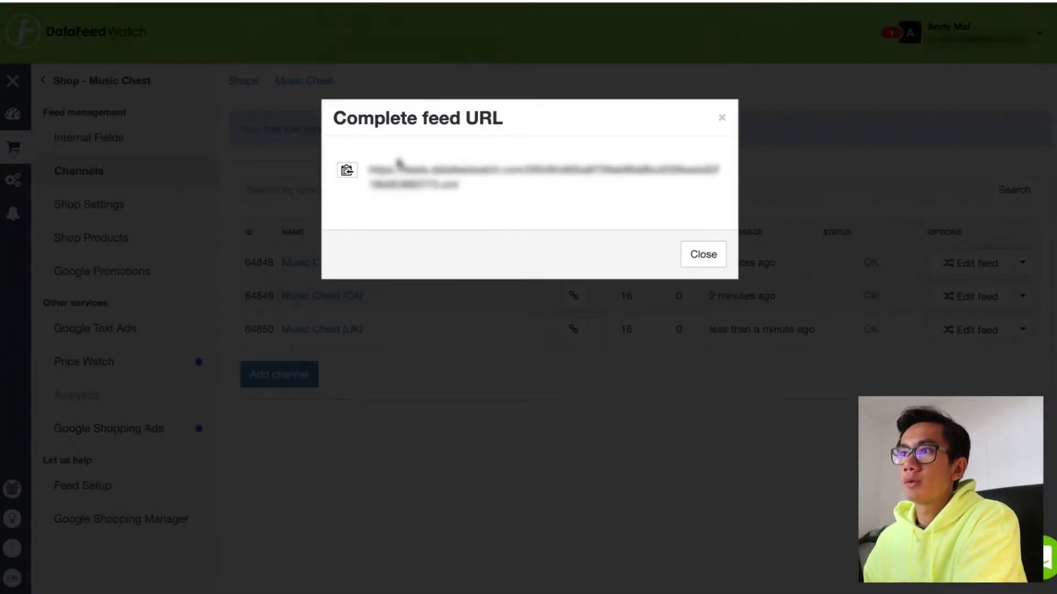
{"action": "left_click", "coordinate": [723, 120]}
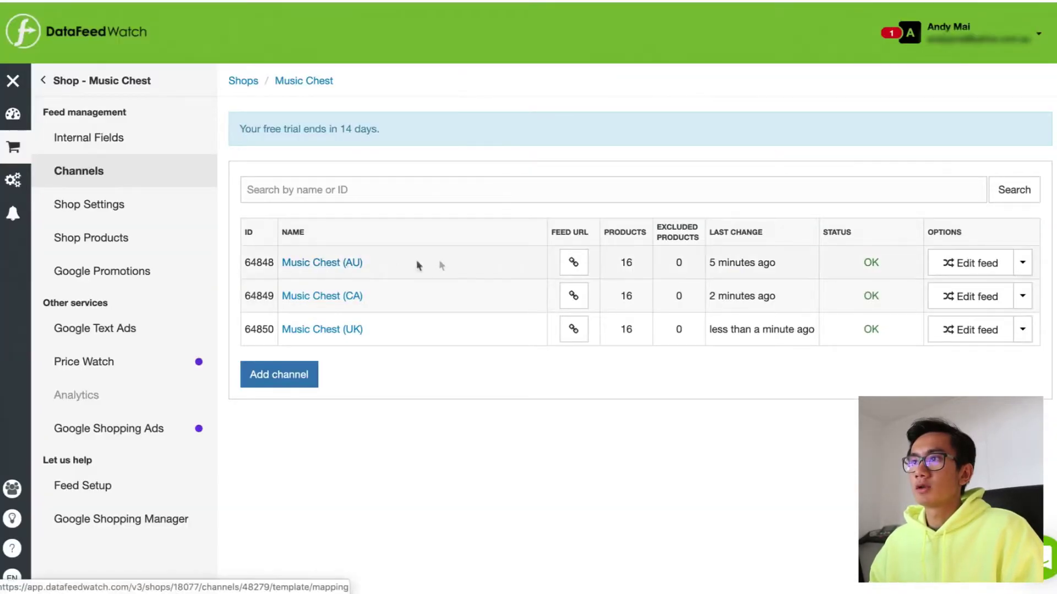
{"action": "left_click", "coordinate": [573, 263]}
{"action": "left_click_drag", "start_coordinate": [566, 197], "coordinate": [348, 168]}
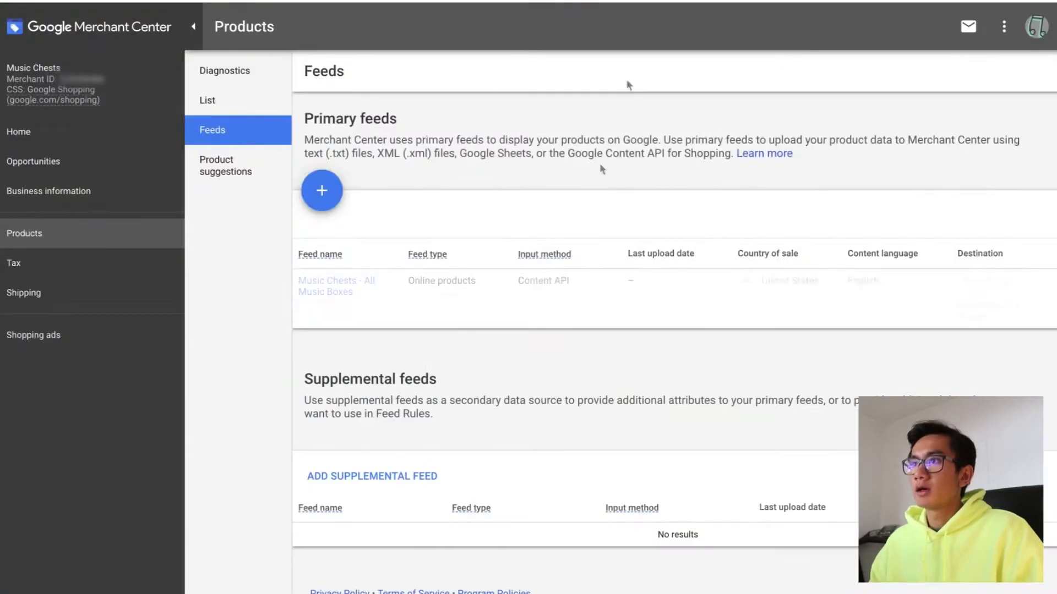
Step: Create a primary feed named Music Chest (AU) for Australia in English, using scheduled fetch with the copied feed URL
{"action": "left_click", "coordinate": [322, 190]}
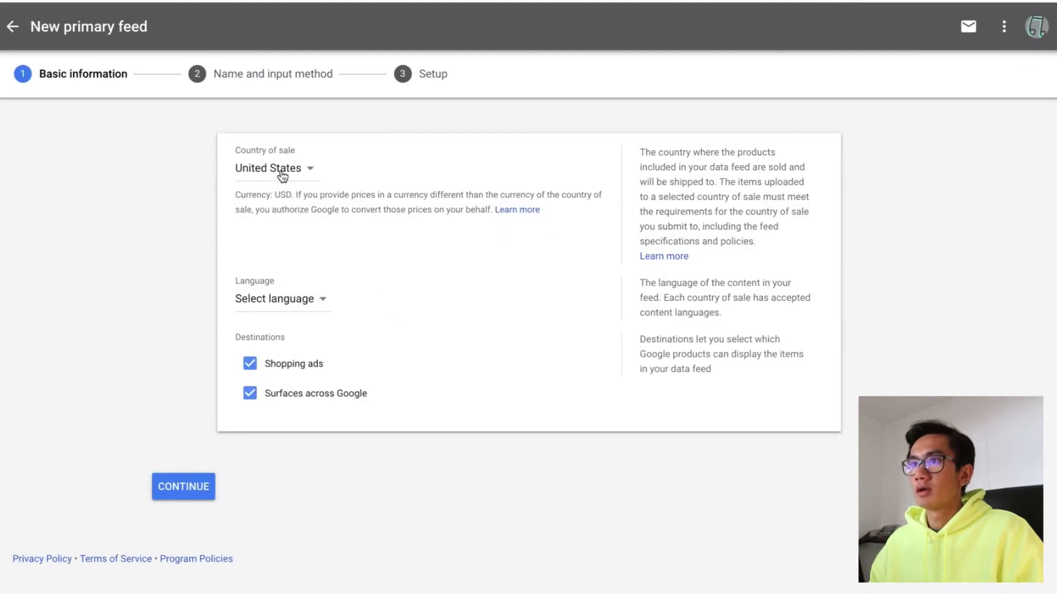
{"action": "left_click", "coordinate": [282, 176]}
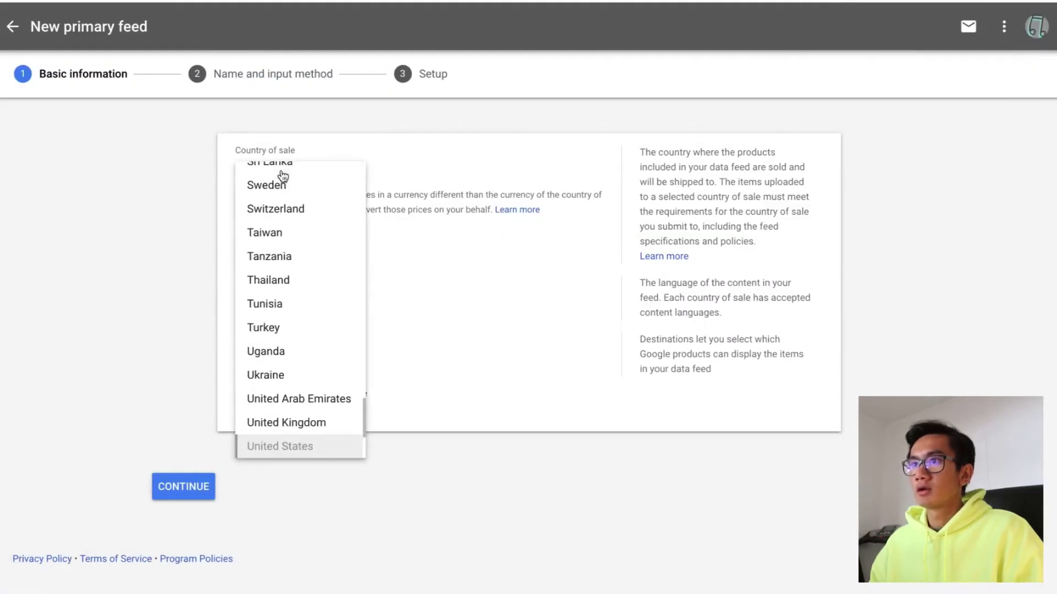
{"action": "scroll", "coordinate": [324, 233], "scroll_direction": "up", "scroll_amount": 10}
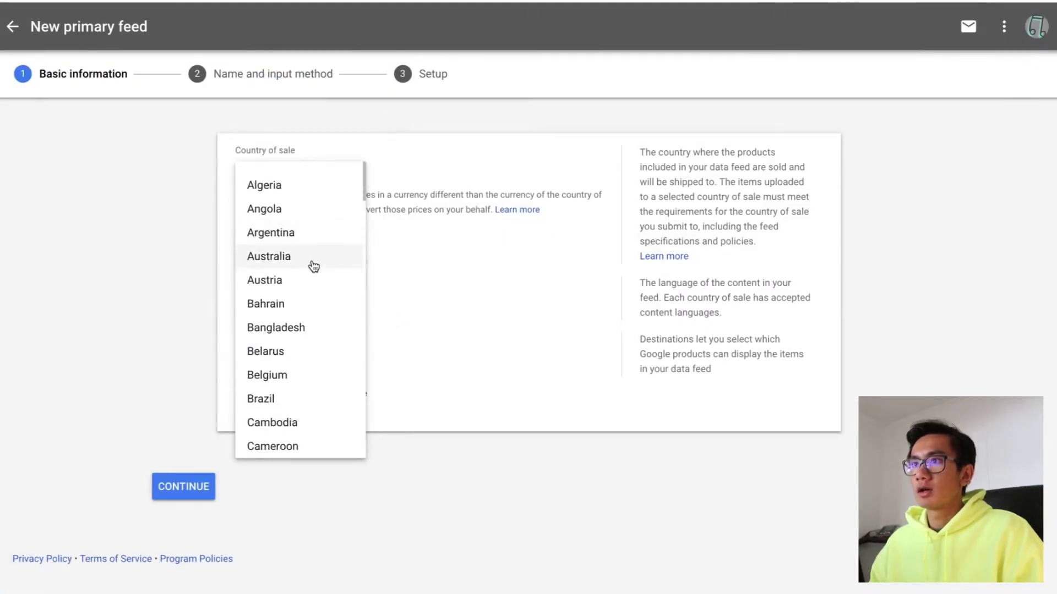
{"action": "left_click", "coordinate": [310, 257]}
{"action": "left_click", "coordinate": [297, 300]}
{"action": "left_click", "coordinate": [291, 310]}
{"action": "left_click", "coordinate": [177, 463]}
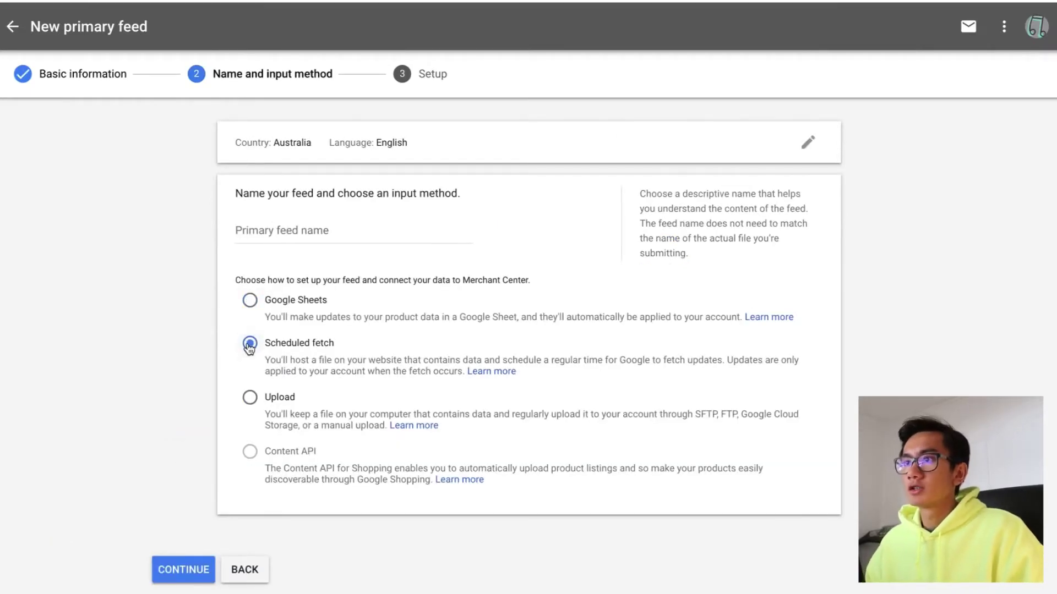
{"action": "left_click", "coordinate": [184, 569]}
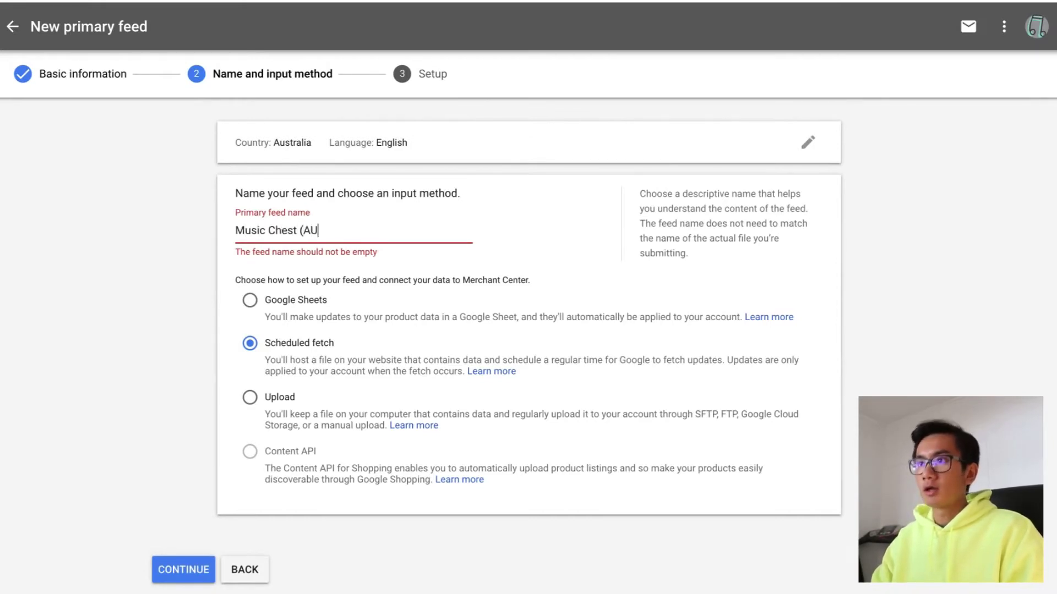
{"action": "left_click", "coordinate": [170, 573]}
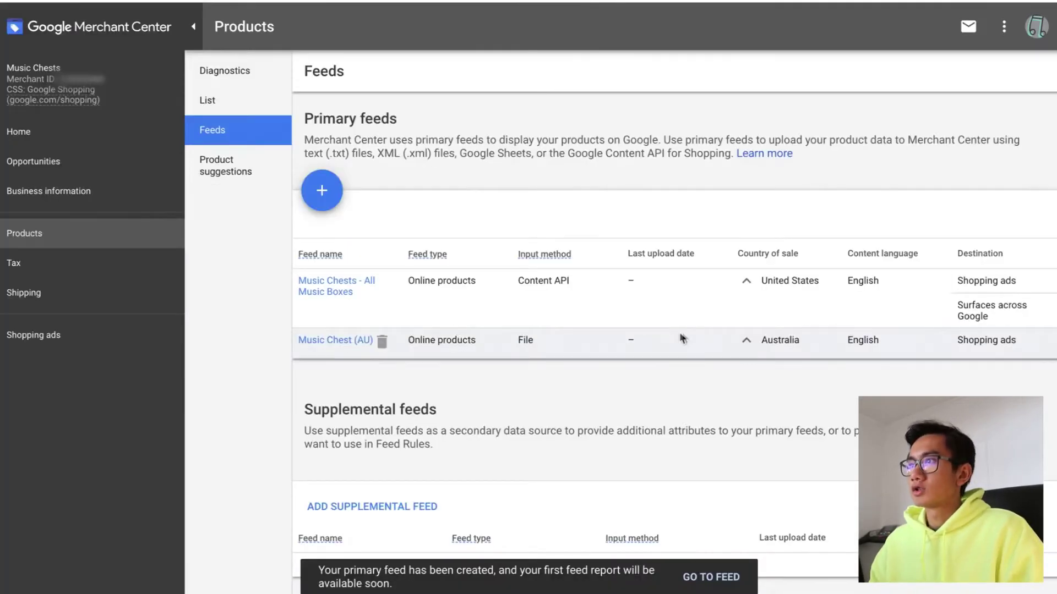
Step: Create a scheduled-fetch primary feed Music Chest (CA) for Canada in English, with the CA channel's feed URL copied from DataFeedWatch
{"action": "left_click", "coordinate": [322, 191]}
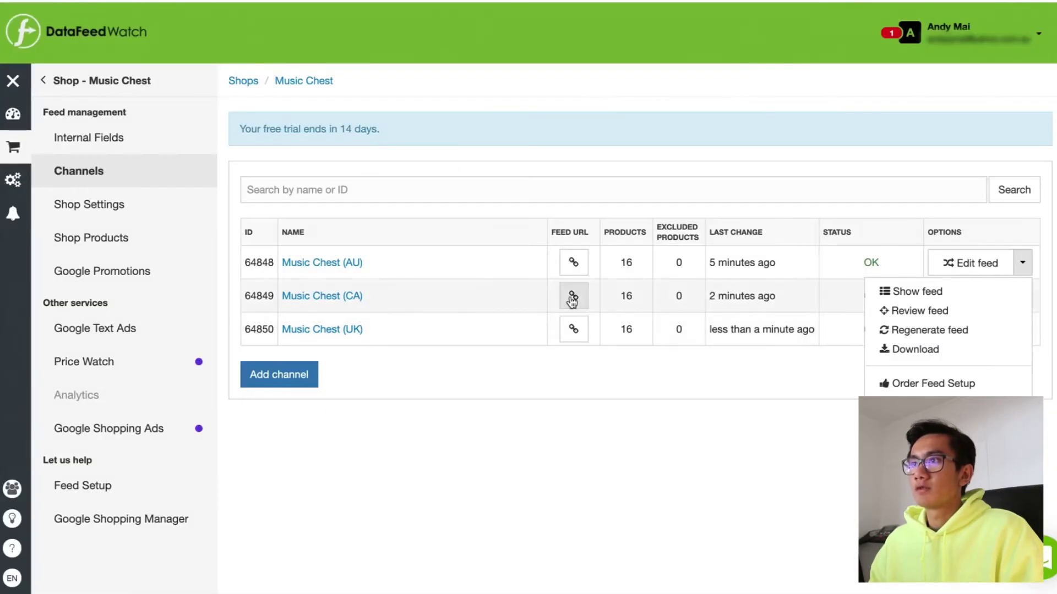
{"action": "left_click", "coordinate": [573, 295]}
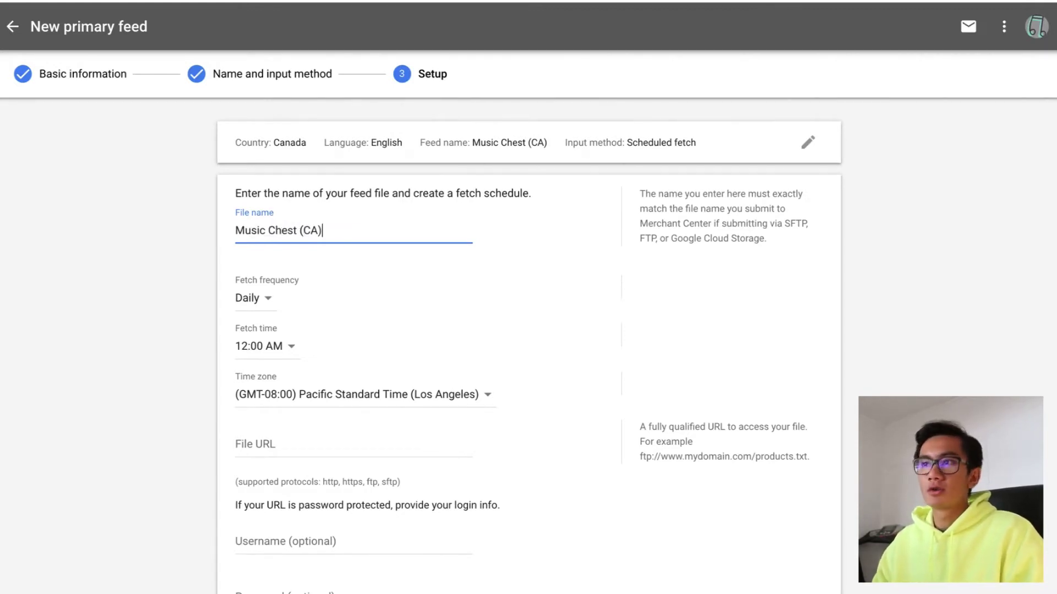
{"action": "scroll", "coordinate": [430, 465], "scroll_direction": "down", "scroll_amount": 1}
{"action": "key", "text": "ctrl+v"}
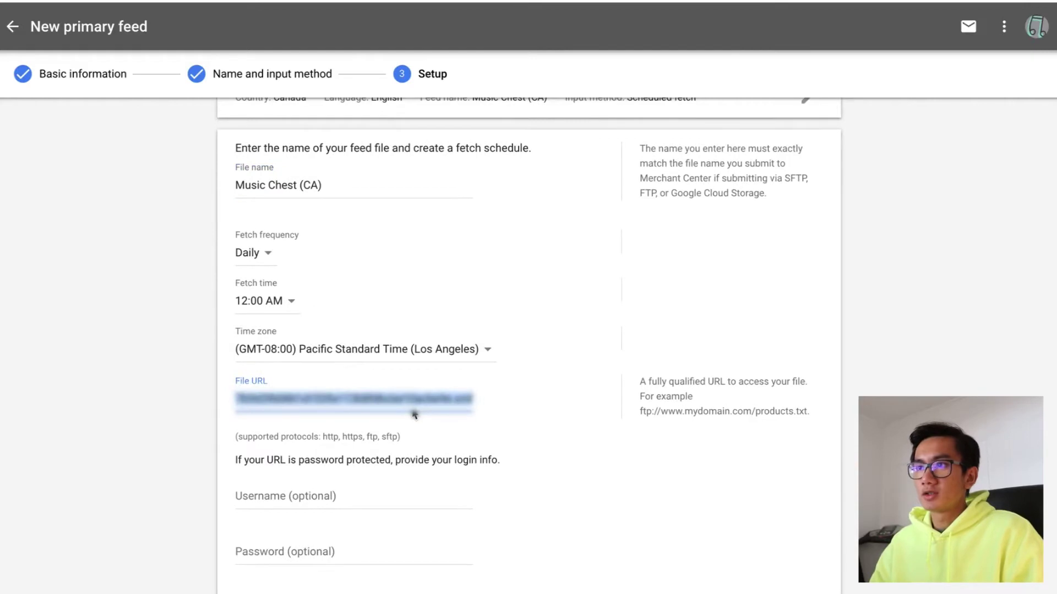
{"action": "scroll", "coordinate": [186, 531], "scroll_direction": "down", "scroll_amount": 3}
{"action": "left_click", "coordinate": [184, 553]}
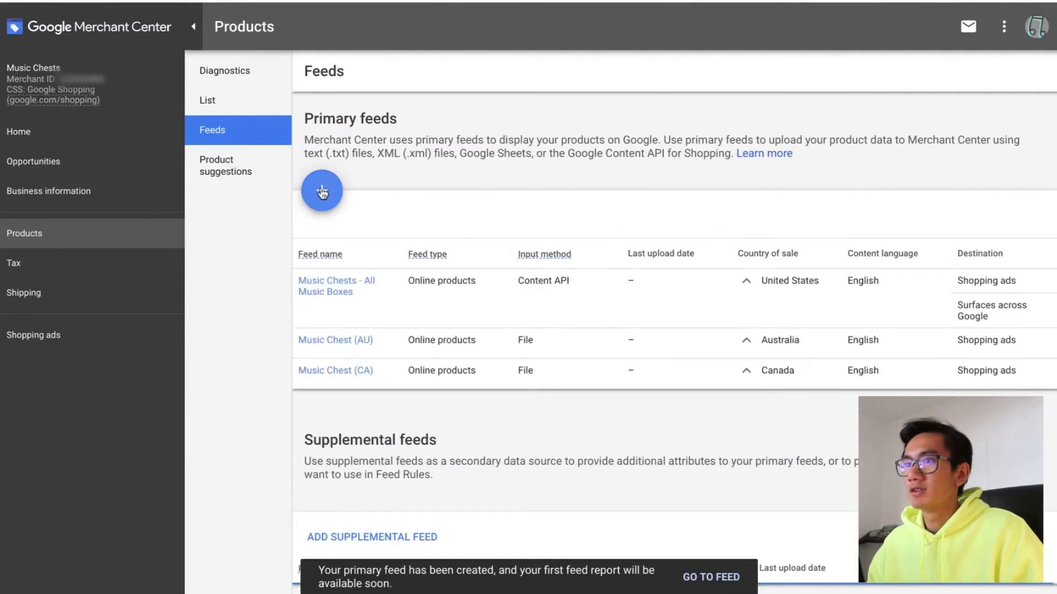
Step: Start another primary feed and copy the complete feed URL of the Music Chest (UK) channel in DataFeedWatch
{"action": "left_click", "coordinate": [322, 192]}
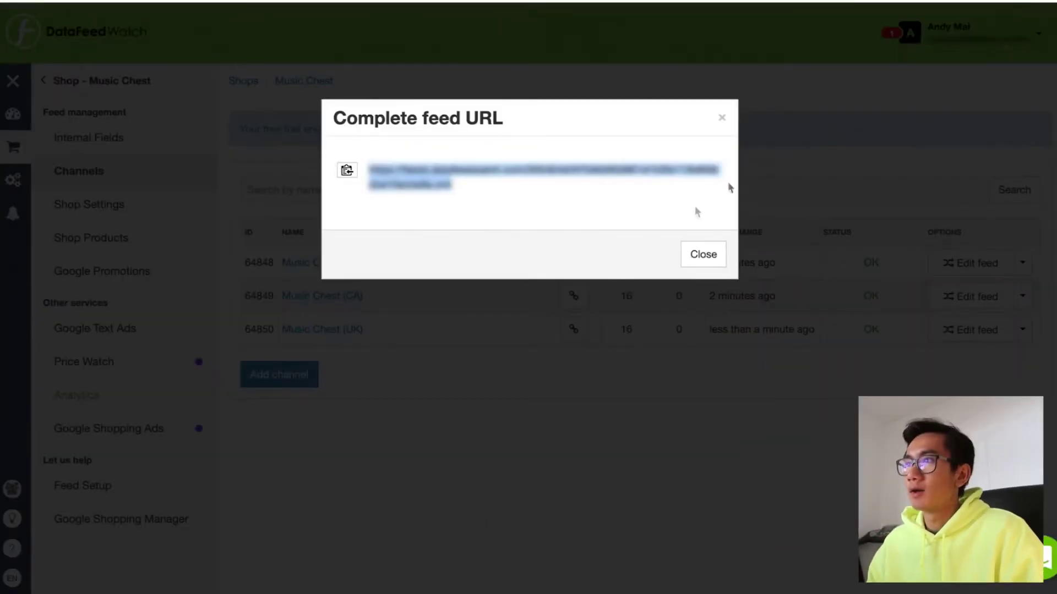
{"action": "left_click", "coordinate": [689, 257]}
{"action": "left_click", "coordinate": [574, 330]}
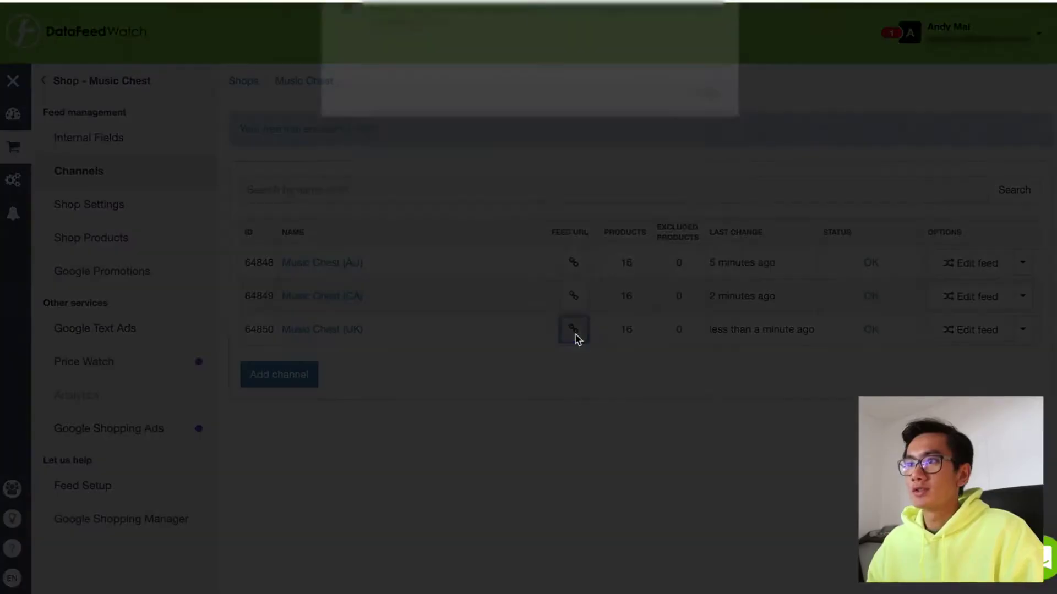
{"action": "left_click_drag", "start_coordinate": [424, 184], "coordinate": [377, 161]}
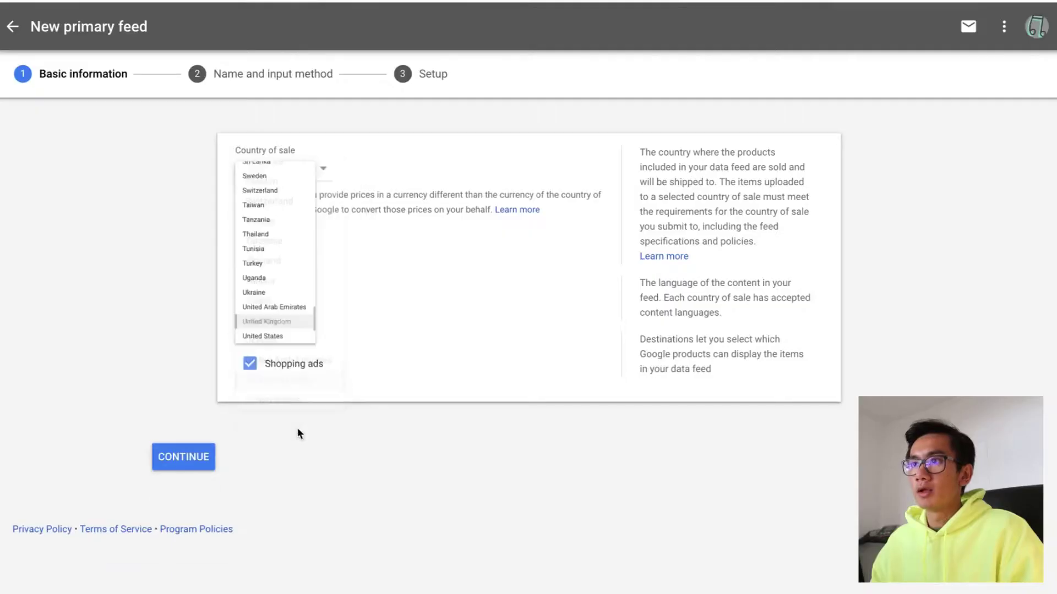
Step: Create the primary feed Music Chest (UK) for the United Kingdom in English, using scheduled fetch with the copied feed URL
{"action": "left_click", "coordinate": [270, 322]}
{"action": "left_click", "coordinate": [193, 454]}
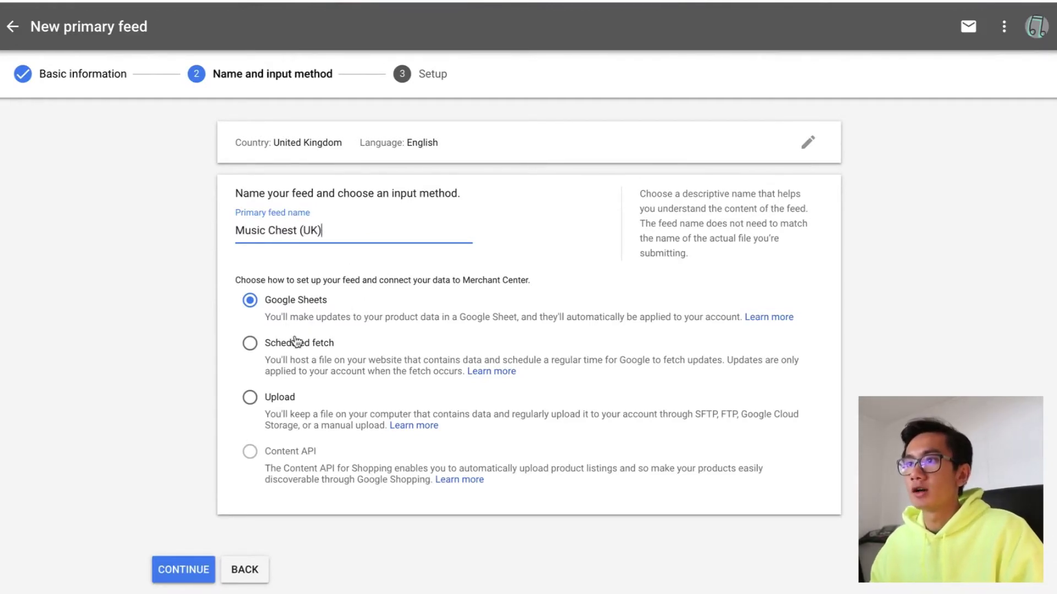
{"action": "left_click", "coordinate": [199, 579]}
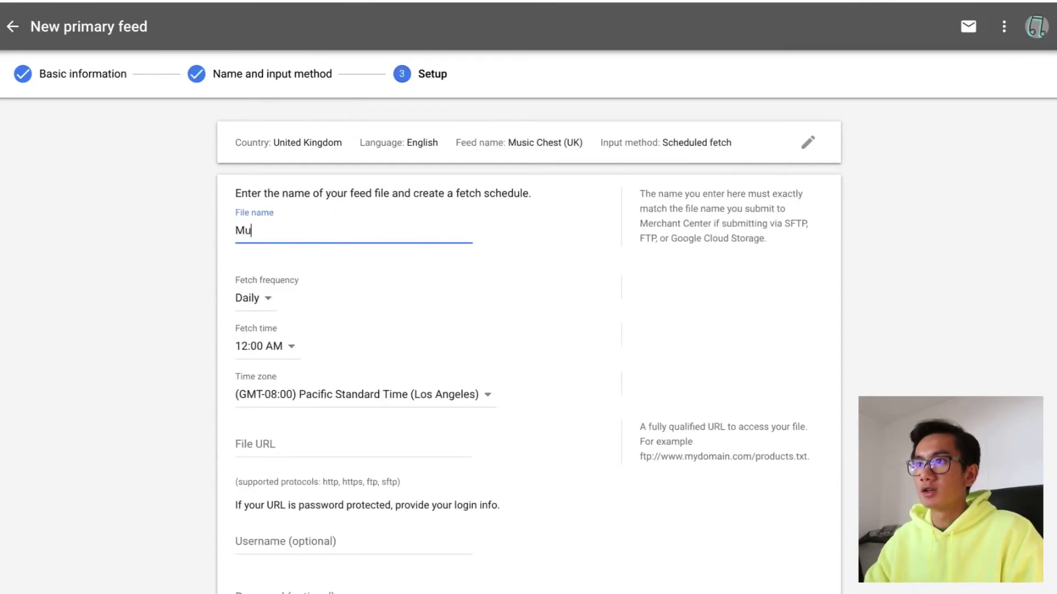
{"action": "key", "text": "ctrl+v"}
{"action": "scroll", "coordinate": [184, 435], "scroll_direction": "down", "scroll_amount": 4}
{"action": "left_click", "coordinate": [178, 518]}
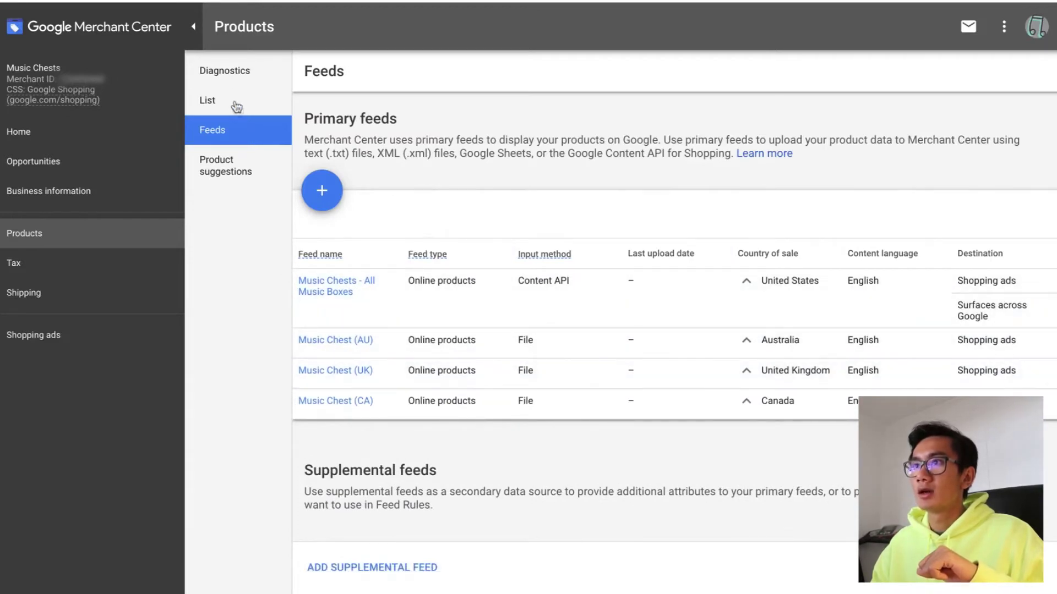
Step: Set the default currency of the Music Chest (AU) feed to US Dollar and save the setting
{"action": "left_click", "coordinate": [18, 133]}
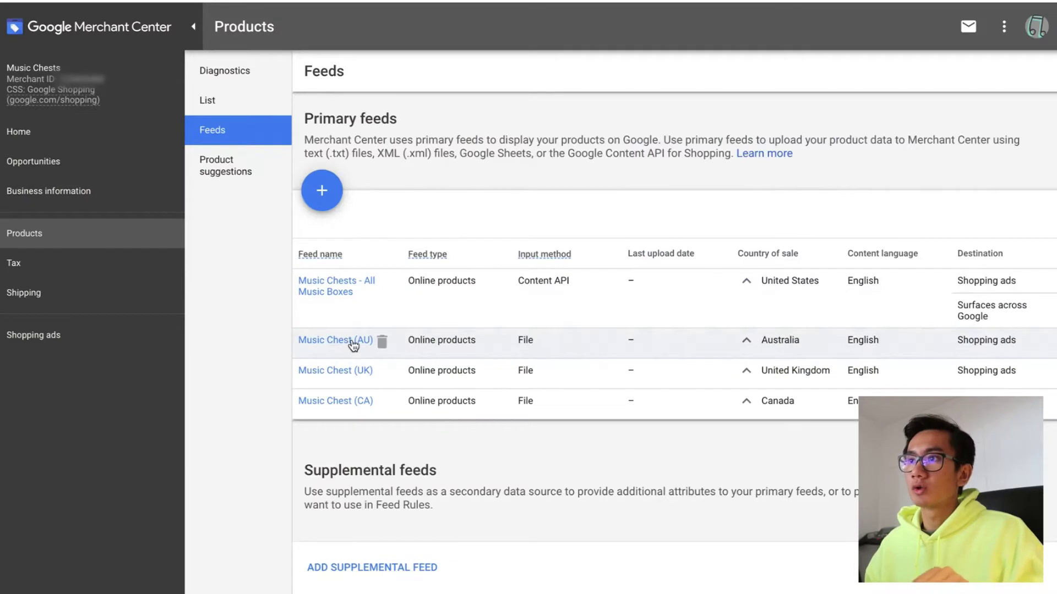
{"action": "left_click", "coordinate": [341, 342]}
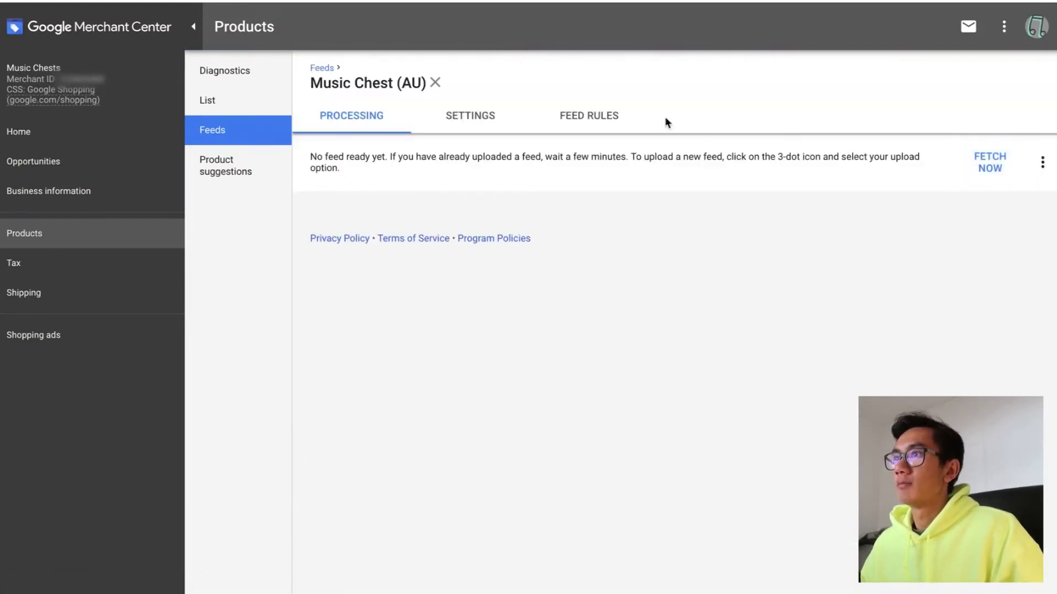
{"action": "left_click", "coordinate": [467, 118]}
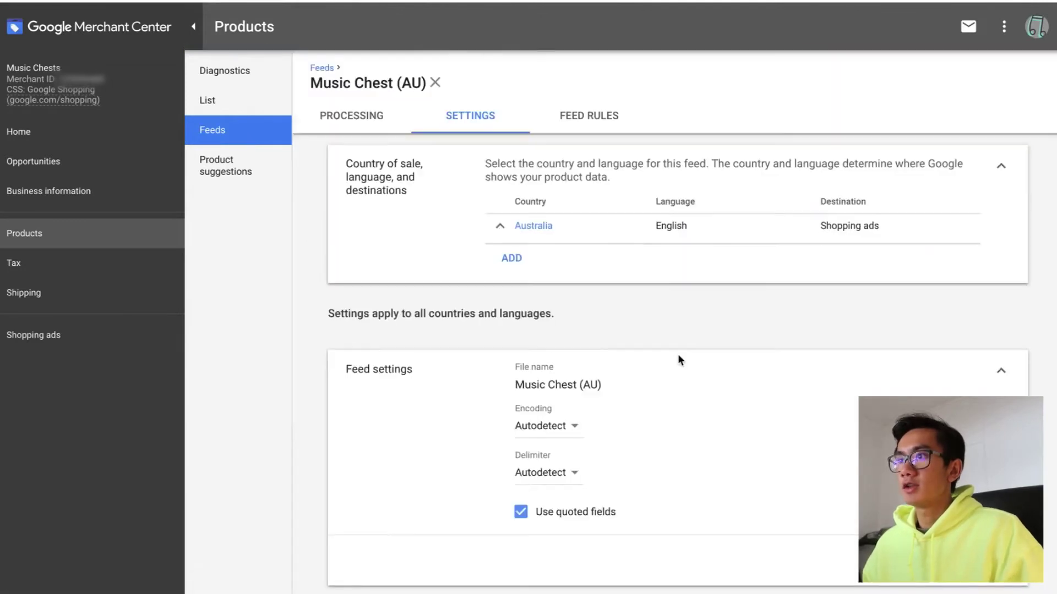
{"action": "scroll", "coordinate": [680, 360], "scroll_direction": "down", "scroll_amount": 2}
{"action": "scroll", "coordinate": [611, 380], "scroll_direction": "down", "scroll_amount": 3}
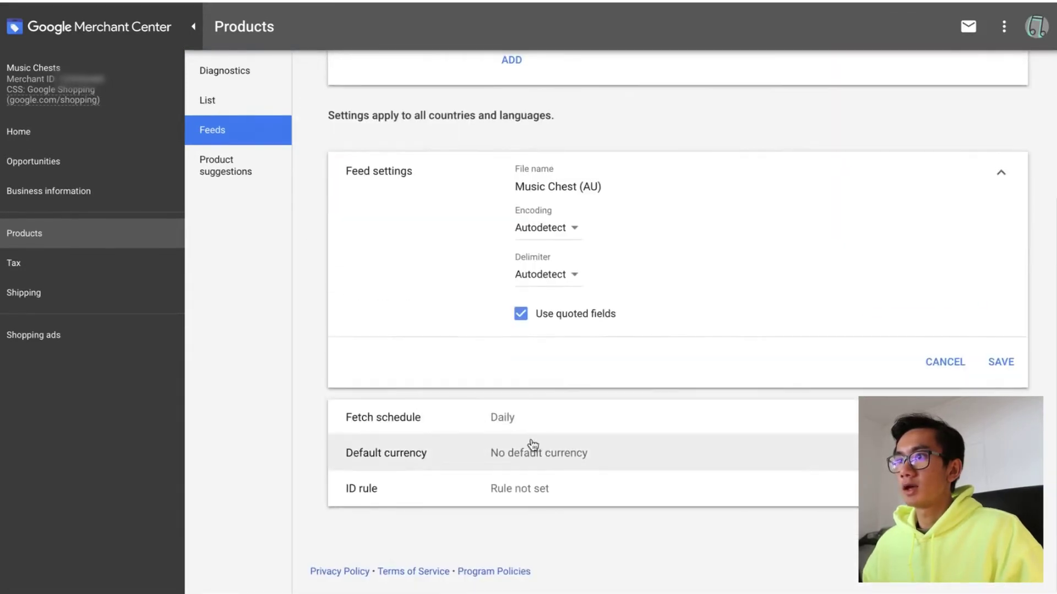
{"action": "left_click", "coordinate": [537, 451]}
{"action": "left_click", "coordinate": [590, 384]}
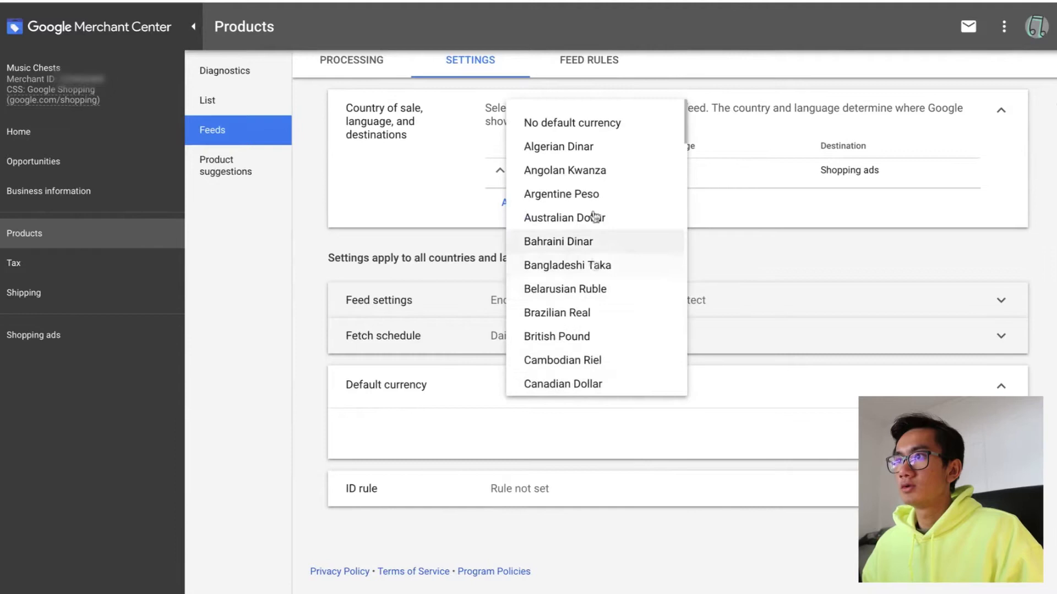
{"action": "scroll", "coordinate": [589, 330], "scroll_direction": "down", "scroll_amount": 10}
{"action": "left_click", "coordinate": [582, 265]}
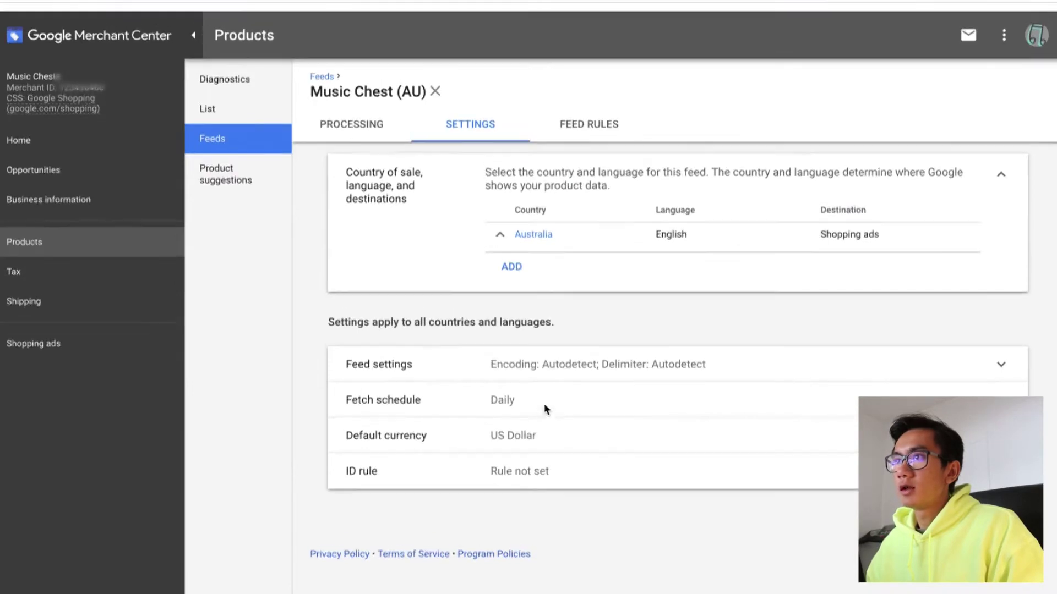
Step: Fetch the Music Chest (AU) feed immediately and return to the list of feeds
{"action": "left_click", "coordinate": [348, 117]}
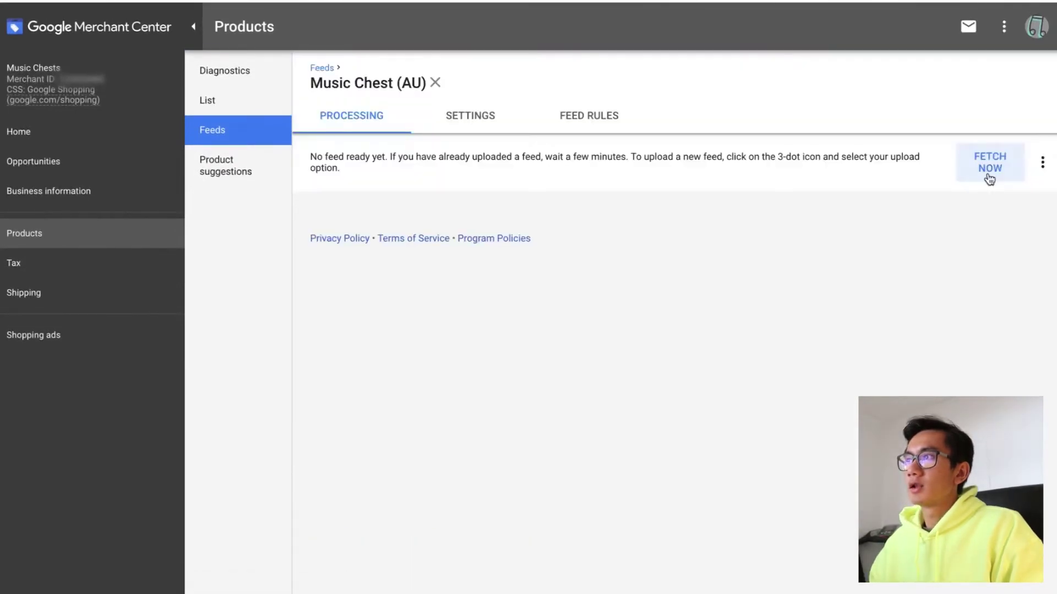
{"action": "left_click", "coordinate": [207, 100]}
{"action": "left_click", "coordinate": [212, 130]}
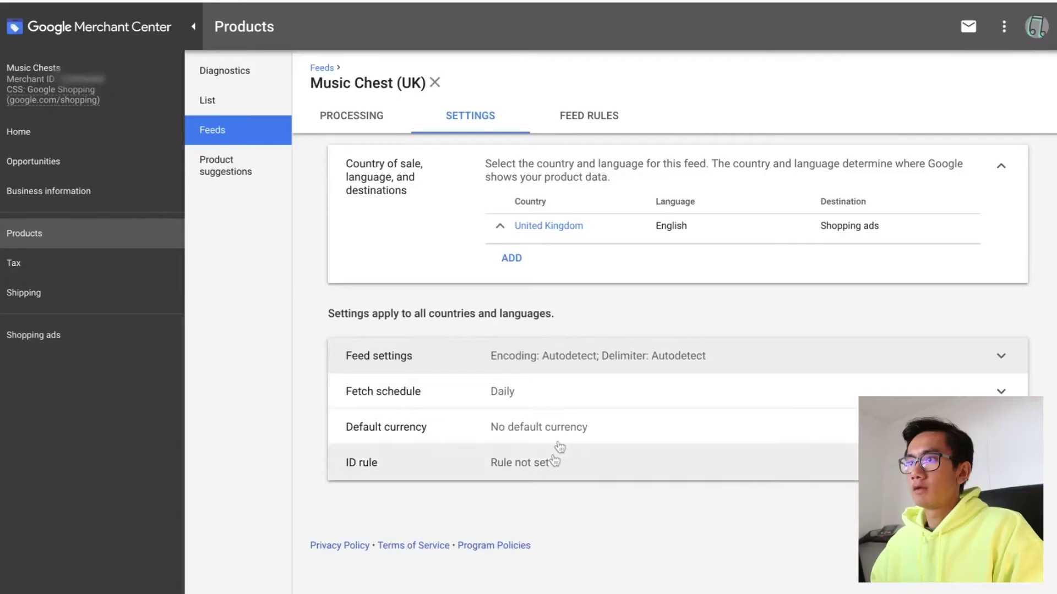
Step: Set a default currency for the Music Chest (UK) feed and fetch that feed immediately
{"action": "left_click", "coordinate": [559, 434]}
{"action": "left_click", "coordinate": [563, 435]}
{"action": "scroll", "coordinate": [561, 427], "scroll_direction": "down", "scroll_amount": 15}
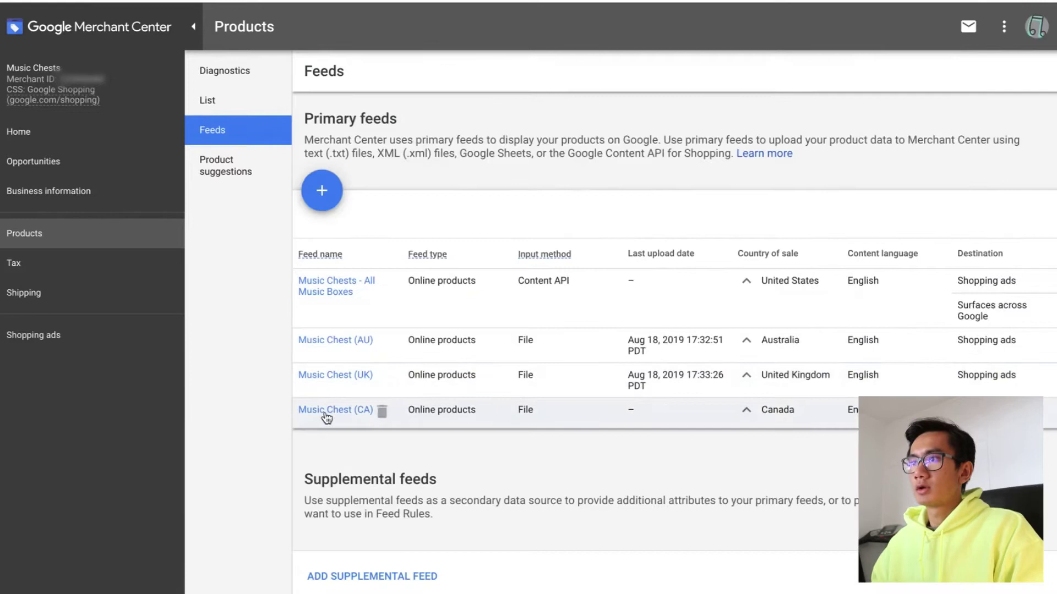
Step: Open the Music Chest (CA) feed and view the diagnostics of the submitted products
{"action": "left_click", "coordinate": [326, 411]}
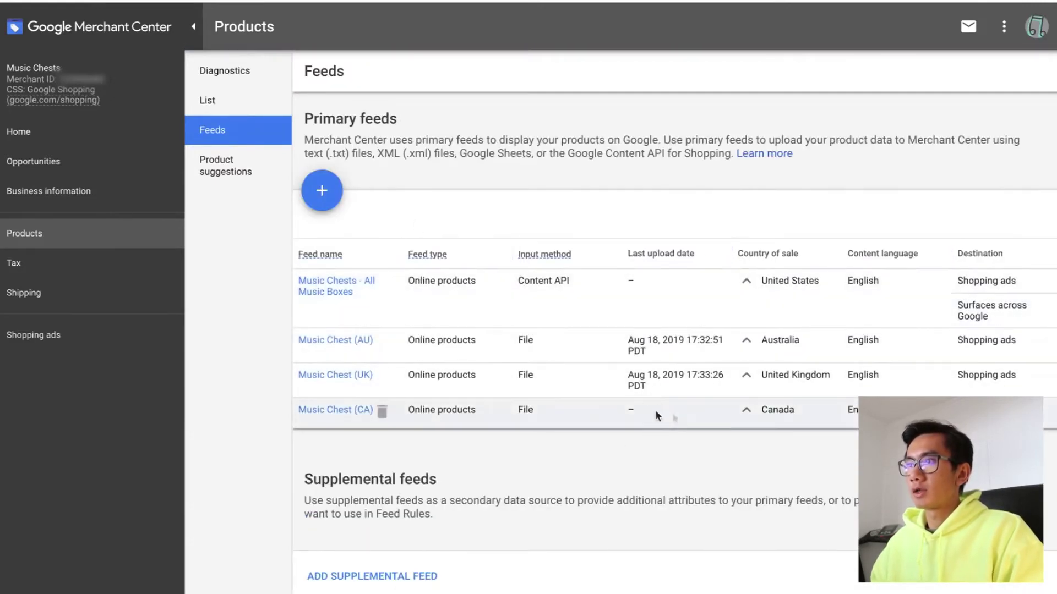
{"action": "left_click", "coordinate": [219, 73]}
Step: Review the claimed website URL in the Music Chest (AU) channel settings in DataFeedWatch, and open the Music Chest (CA) channel
{"action": "left_click", "coordinate": [87, 203]}
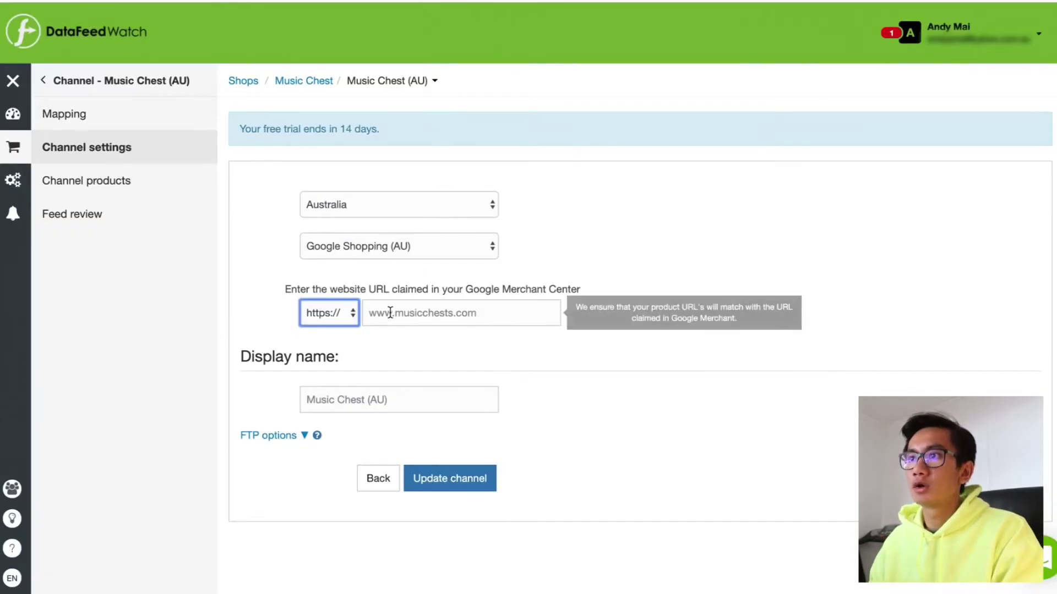
{"action": "left_click", "coordinate": [487, 315]}
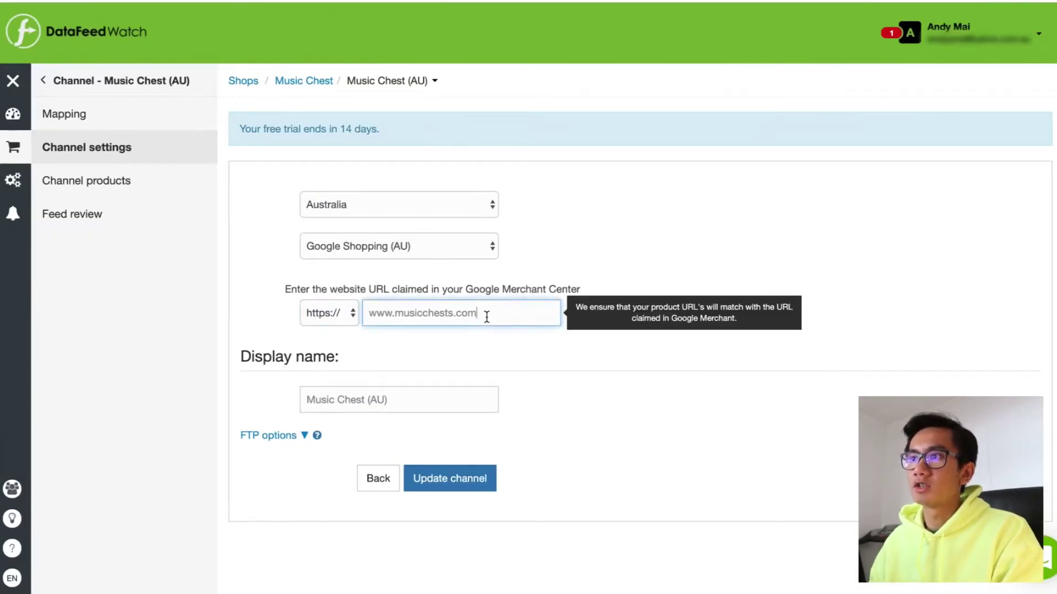
{"action": "left_click_drag", "start_coordinate": [486, 317], "coordinate": [235, 304]}
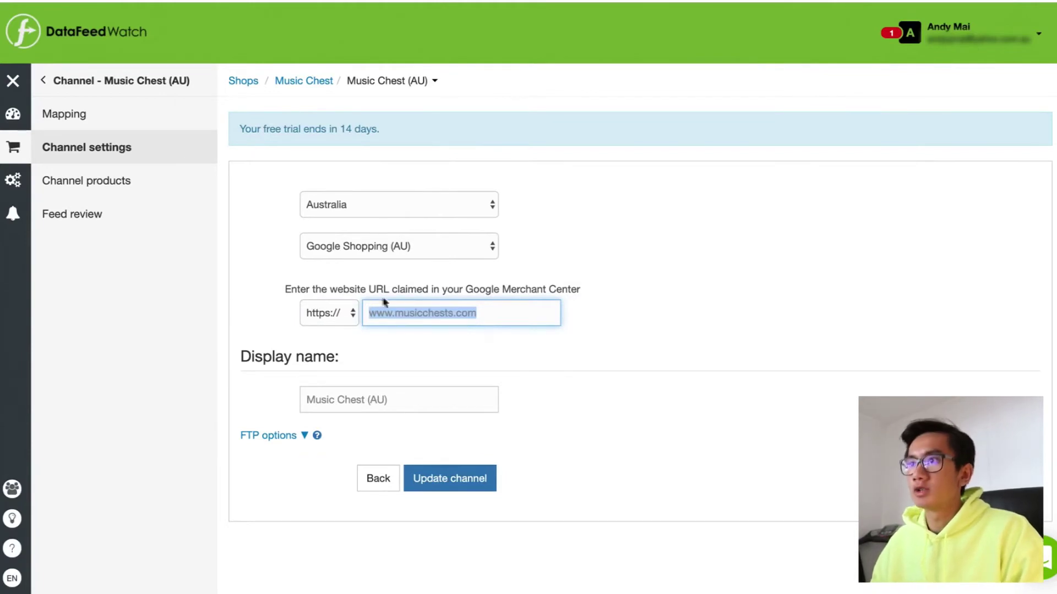
{"action": "left_click", "coordinate": [321, 91]}
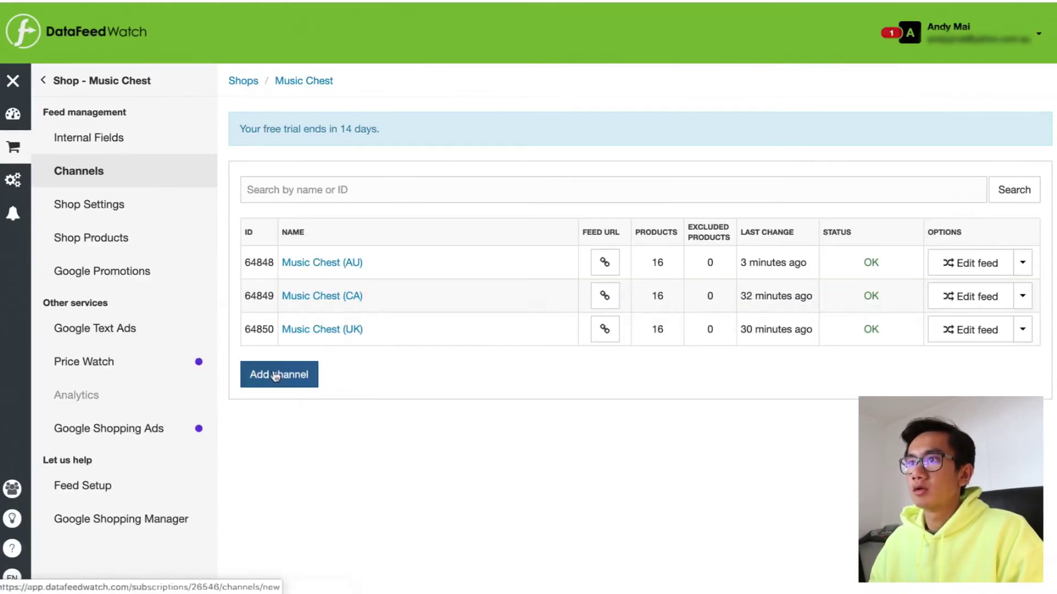
{"action": "left_click", "coordinate": [328, 297]}
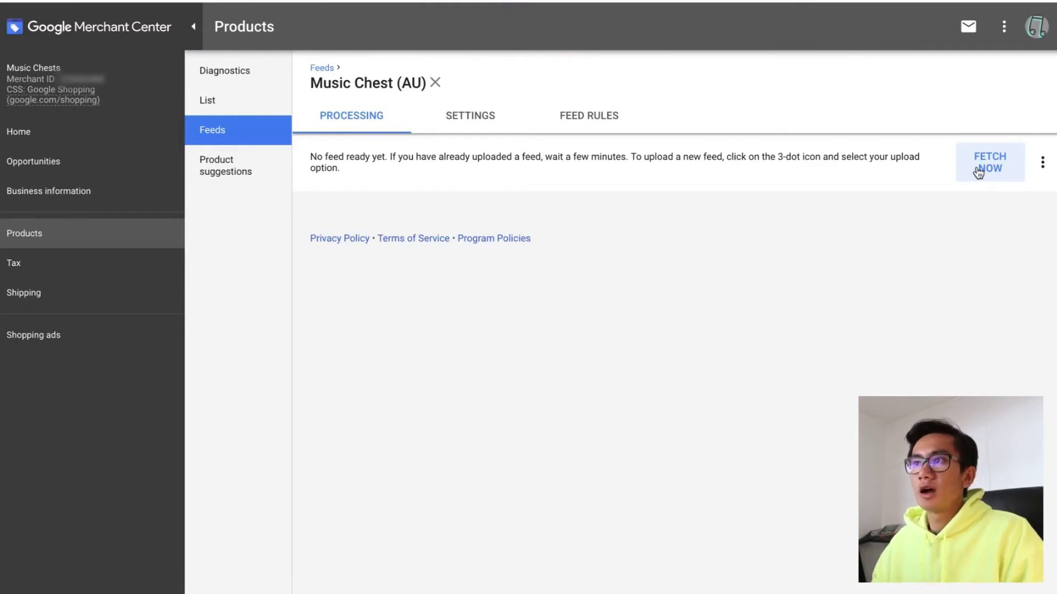
Step: Fetch the Music Chest AU, CA and UK feeds again in Google Merchant Center and return to the feed list
{"action": "left_click", "coordinate": [978, 172]}
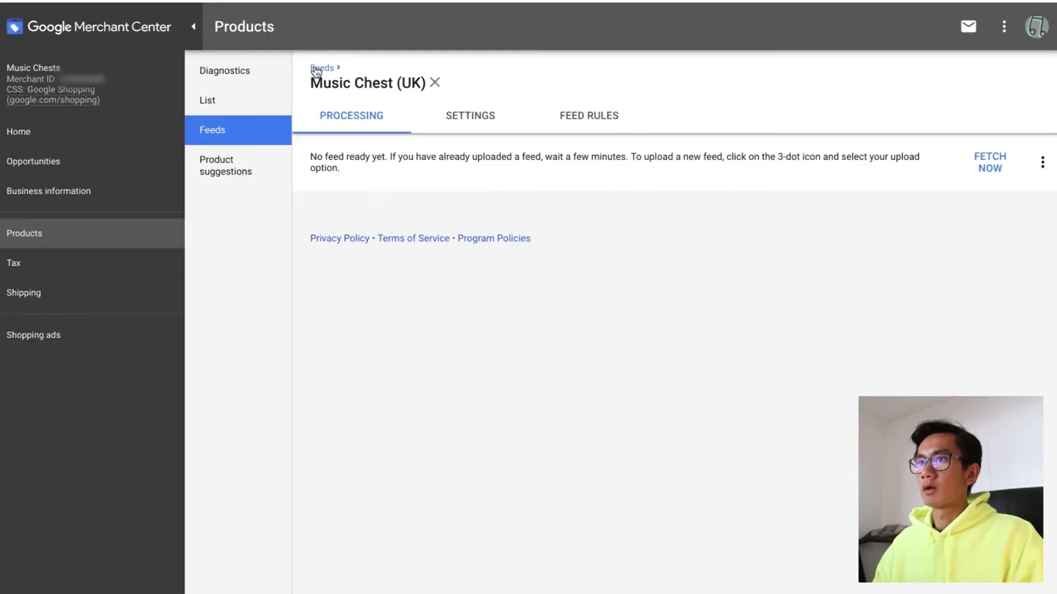
{"action": "left_click", "coordinate": [320, 68]}
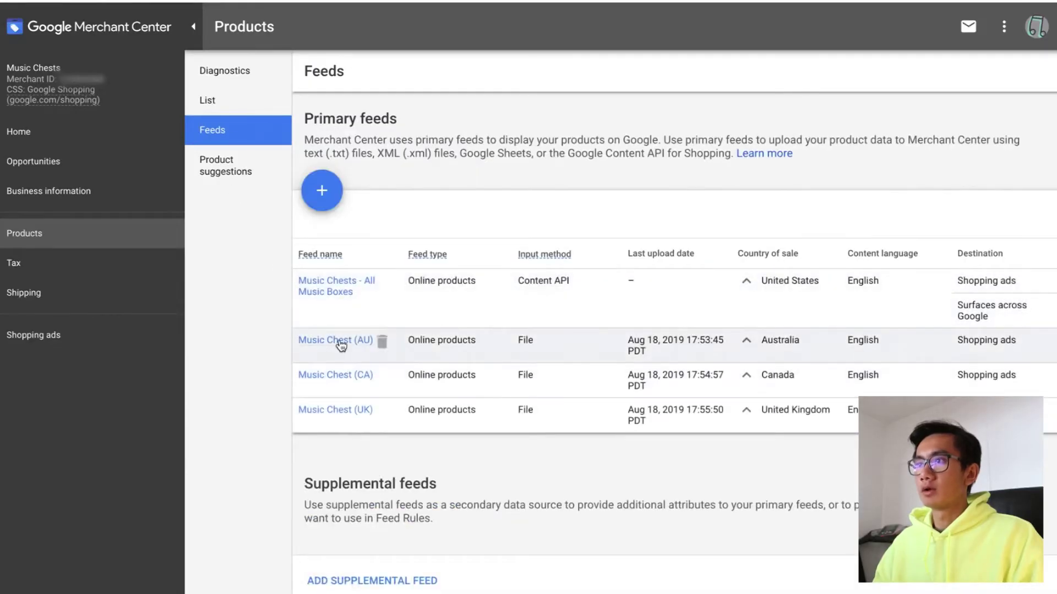
Step: Open the Music Chest (AU) feed and examine the item issues and item status history in the product diagnostics
{"action": "left_click", "coordinate": [338, 341]}
{"action": "scroll", "coordinate": [747, 421], "scroll_direction": "up", "scroll_amount": 2}
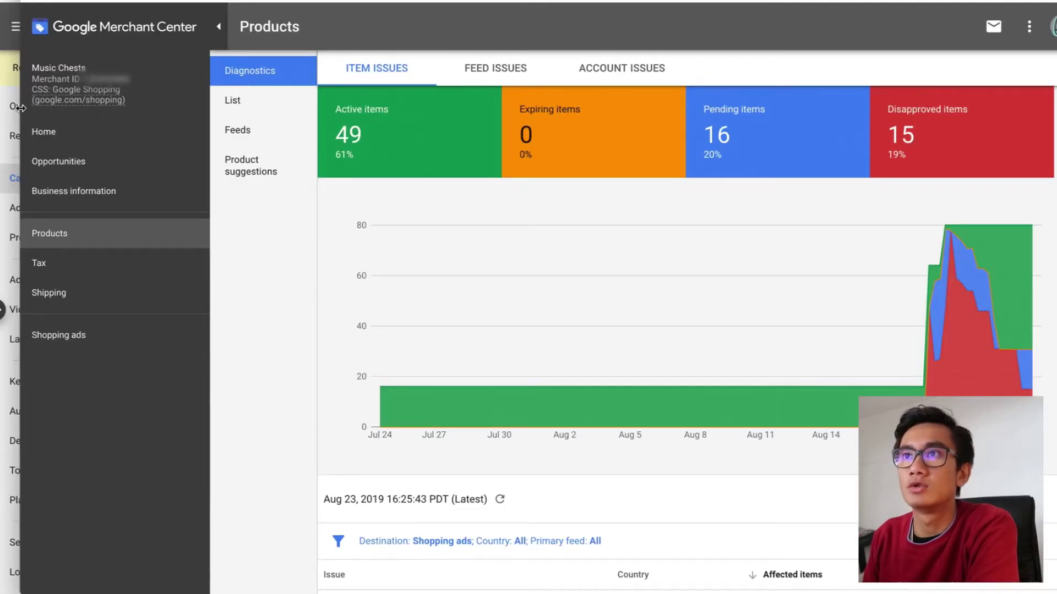
{"action": "scroll", "coordinate": [625, 246], "scroll_direction": "down", "scroll_amount": 4}
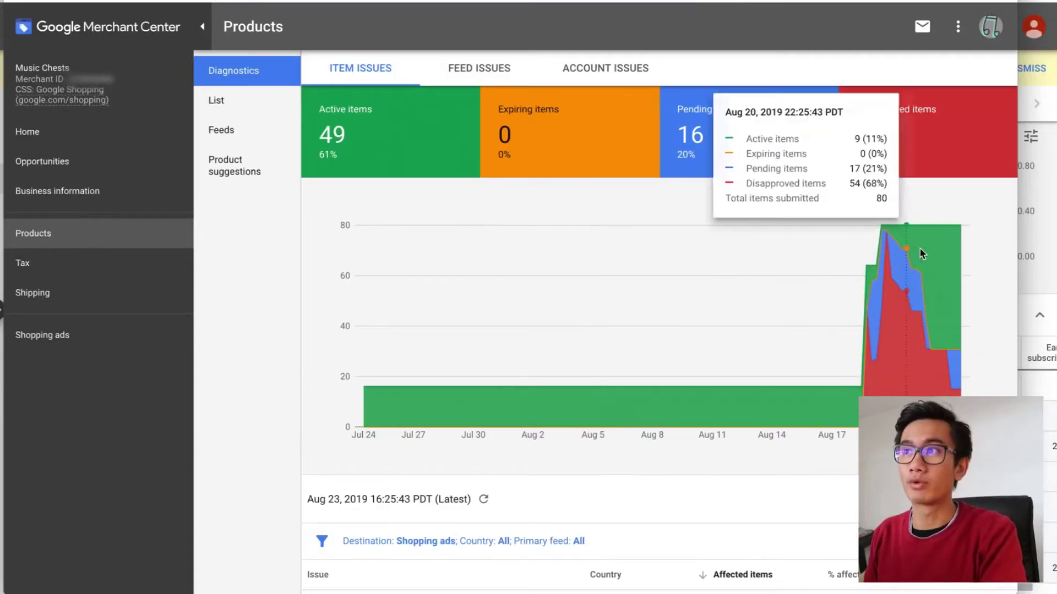
Step: Read the explanation of the pending items' review and the item status history in the product diagnostics
{"action": "scroll", "coordinate": [741, 207], "scroll_direction": "down", "scroll_amount": 1}
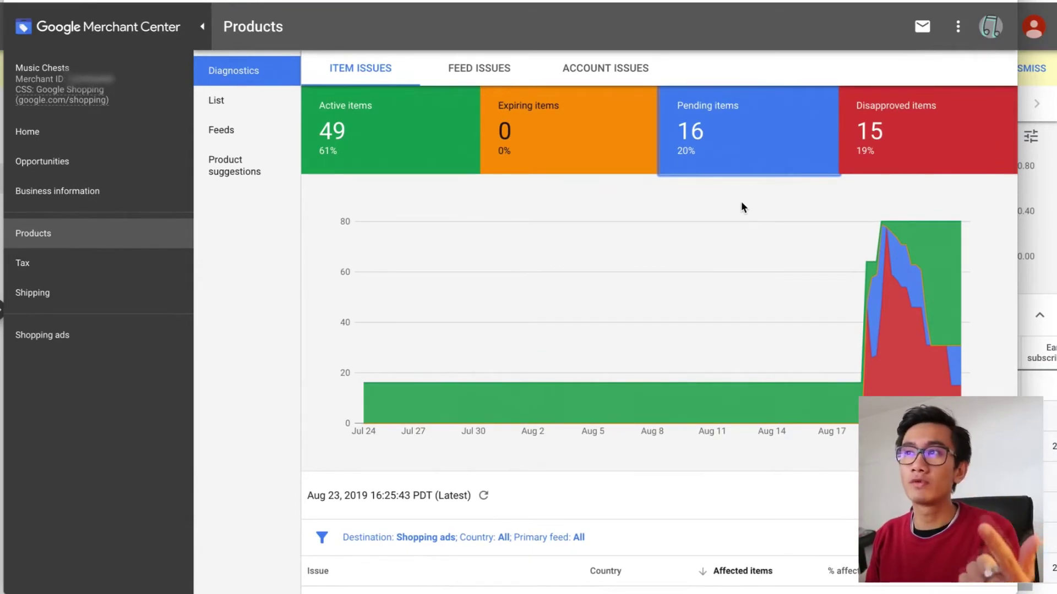
{"action": "mouse_move", "coordinate": [710, 129]}
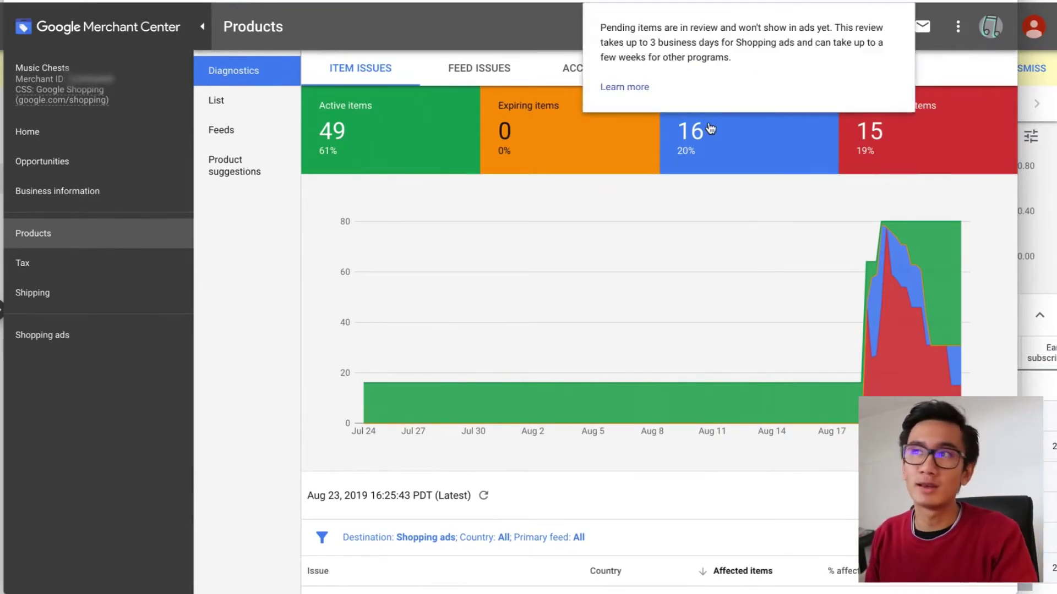
{"action": "scroll", "coordinate": [682, 304], "scroll_direction": "up", "scroll_amount": 1}
{"action": "mouse_move", "coordinate": [792, 413]}
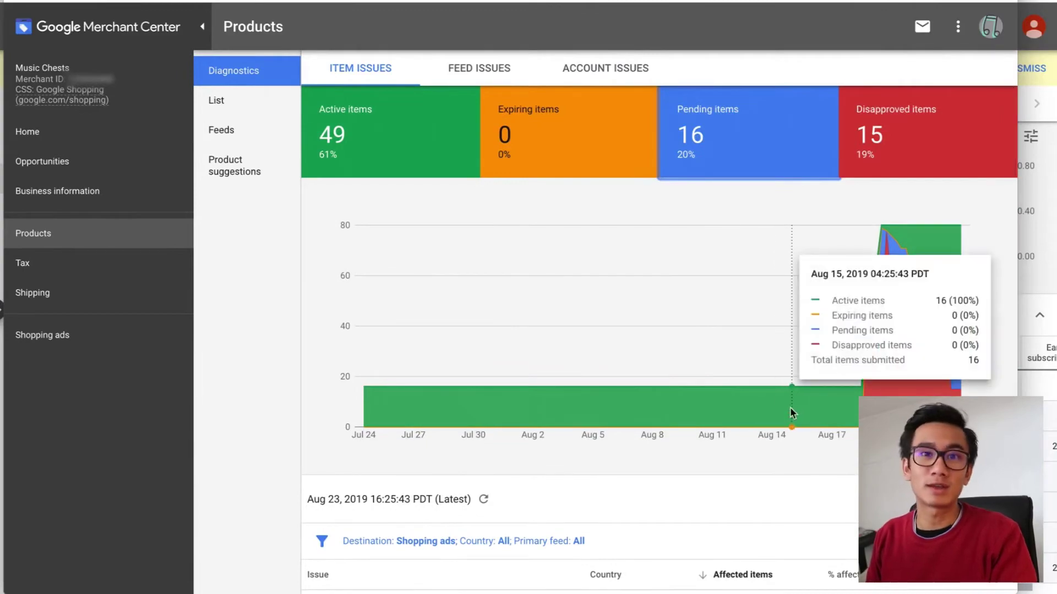
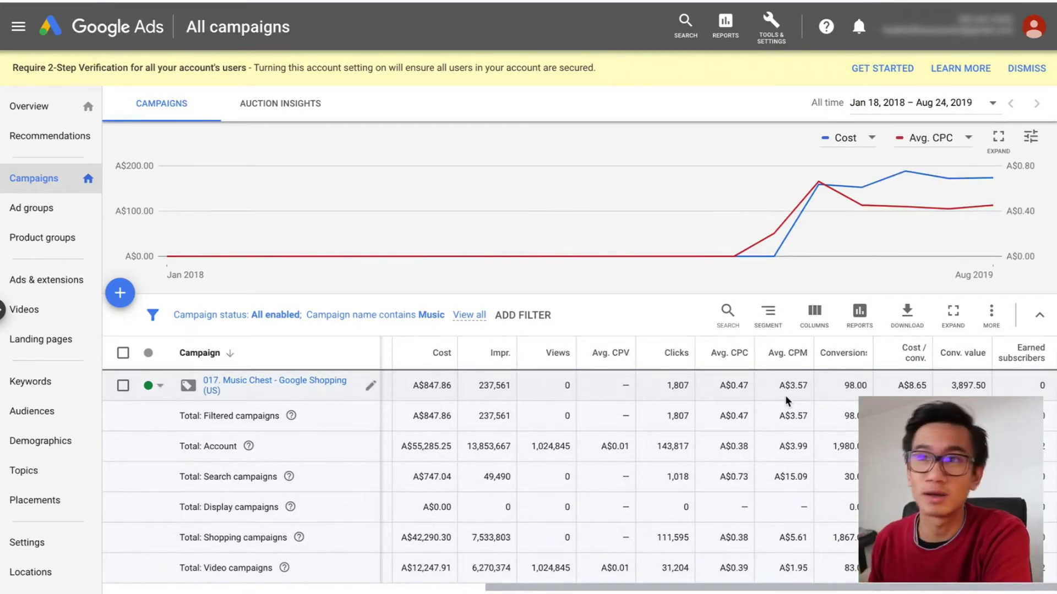
Step: In Google Ads, start a new campaign with the Sales goal and the Shopping campaign type
{"action": "left_click", "coordinate": [120, 293]}
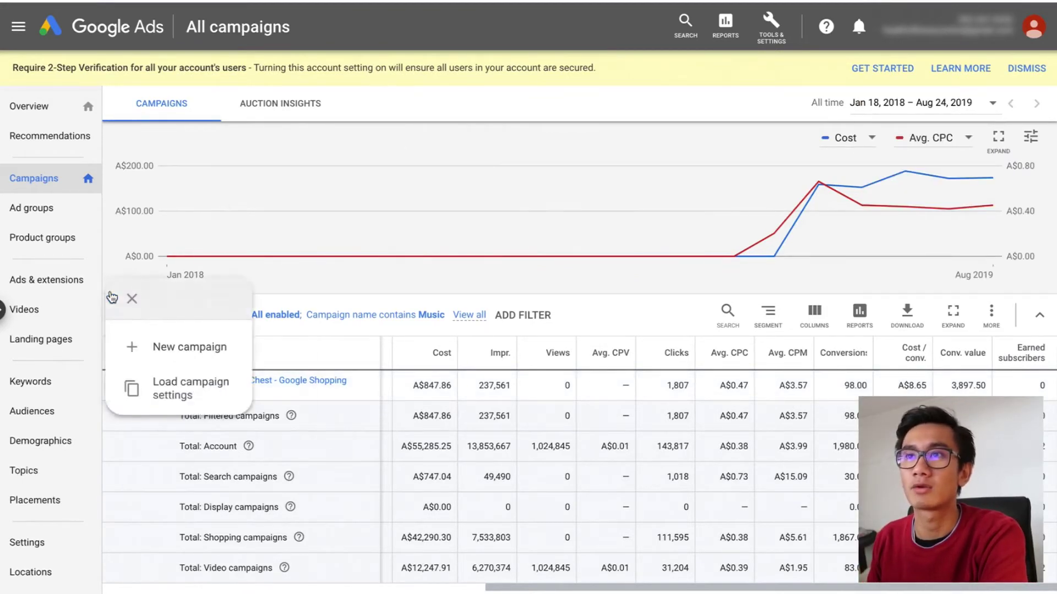
{"action": "left_click", "coordinate": [167, 347]}
{"action": "left_click", "coordinate": [237, 223]}
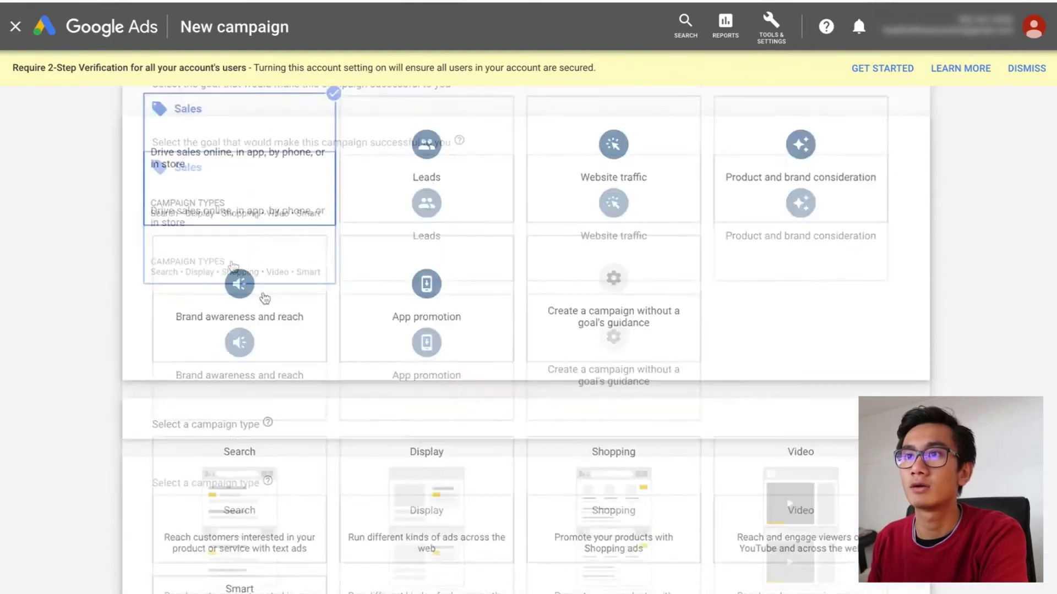
{"action": "left_click", "coordinate": [597, 371]}
Step: Select the Music Chests Merchant Center account, Australia as the country of sale and the Standard Shopping subtype, and continue to the campaign settings
{"action": "left_click", "coordinate": [317, 407]}
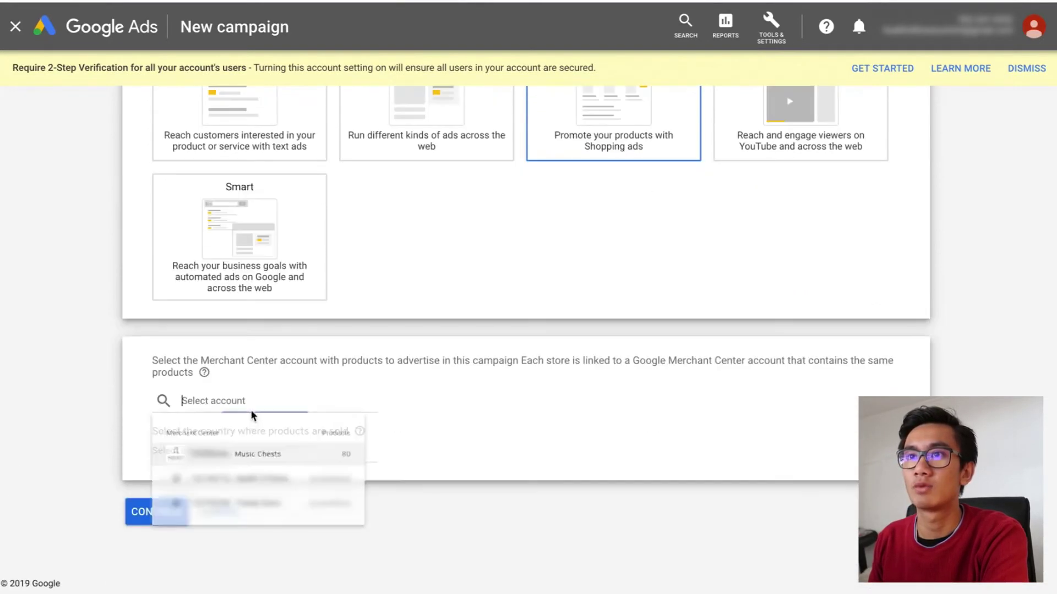
{"action": "left_click", "coordinate": [298, 465]}
{"action": "left_click", "coordinate": [247, 467]}
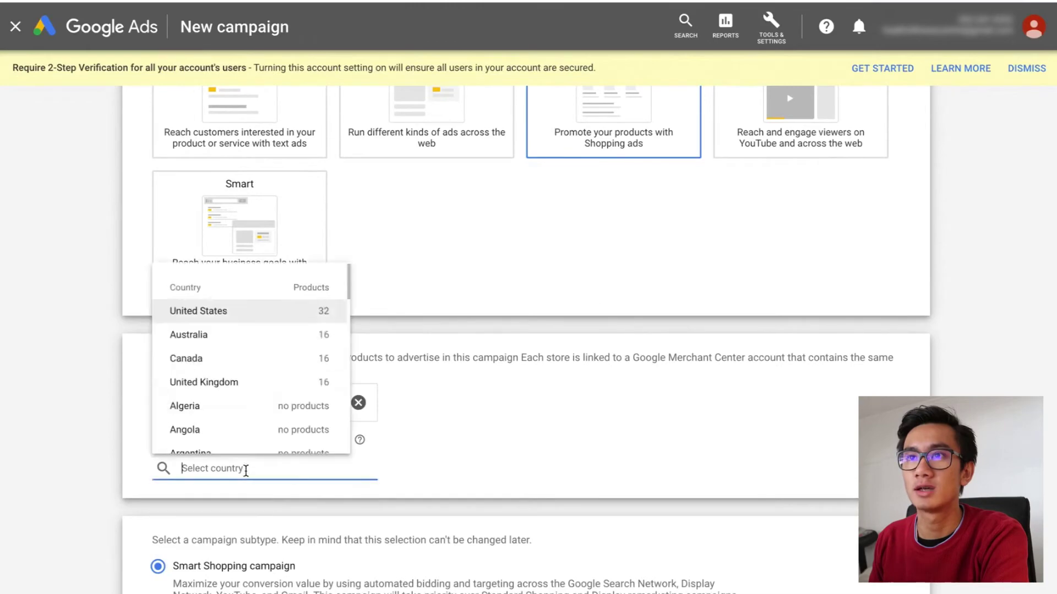
{"action": "left_click", "coordinate": [245, 336]}
{"action": "scroll", "coordinate": [330, 460], "scroll_direction": "down", "scroll_amount": 4}
{"action": "left_click", "coordinate": [213, 464]}
{"action": "left_click", "coordinate": [155, 512]}
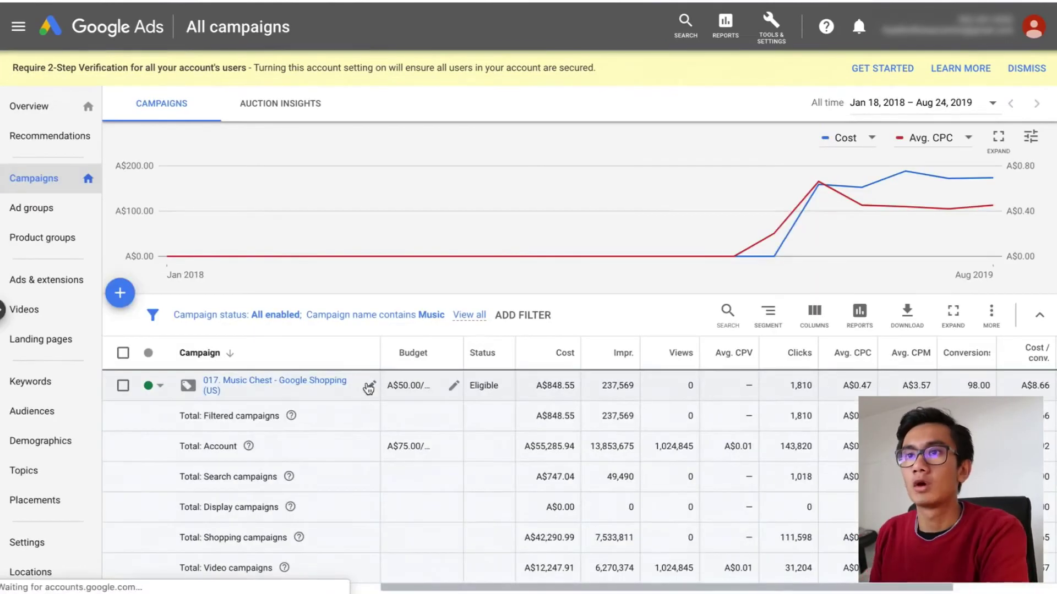
Step: Name the campaign "017. Music Chest - Google Shopping (AU)", reusing the existing US campaign's name
{"action": "left_click", "coordinate": [369, 385]}
{"action": "key", "text": "ctrl+a"}
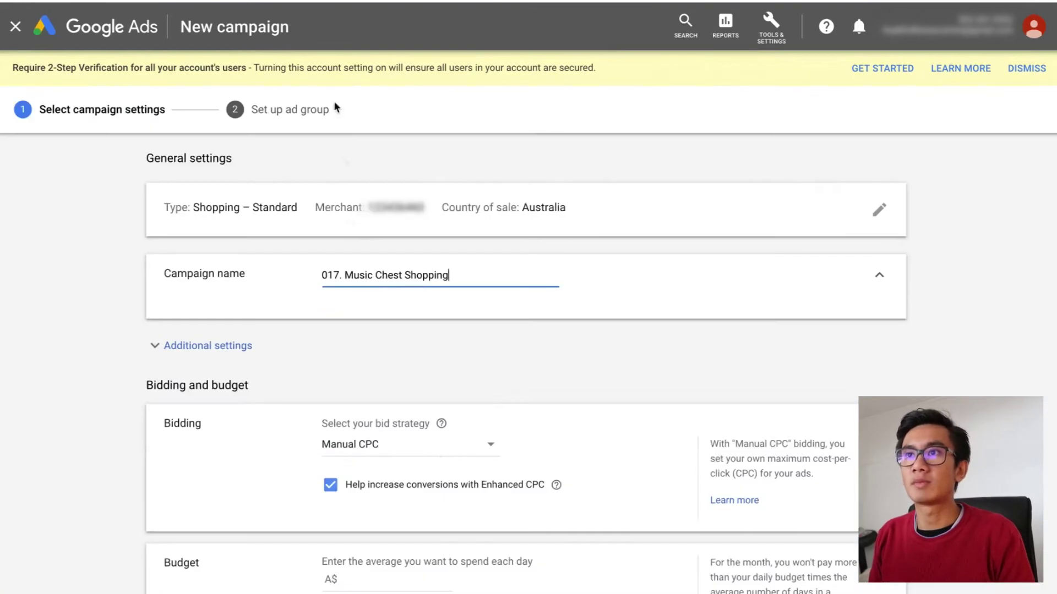
{"action": "key", "text": "ctrl+a"}
{"action": "type", "text": "017. Music Chest - Google Shopping (US)"}
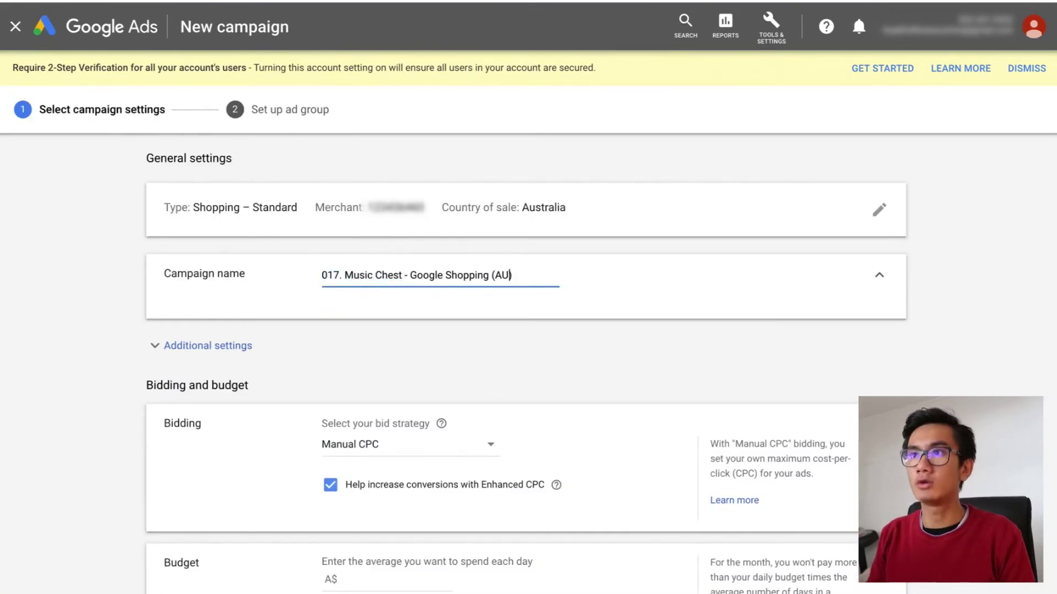
Step: Use Manual CPC bidding with Enhanced CPC for the campaign and fill in the average daily budget
{"action": "left_click", "coordinate": [451, 444]}
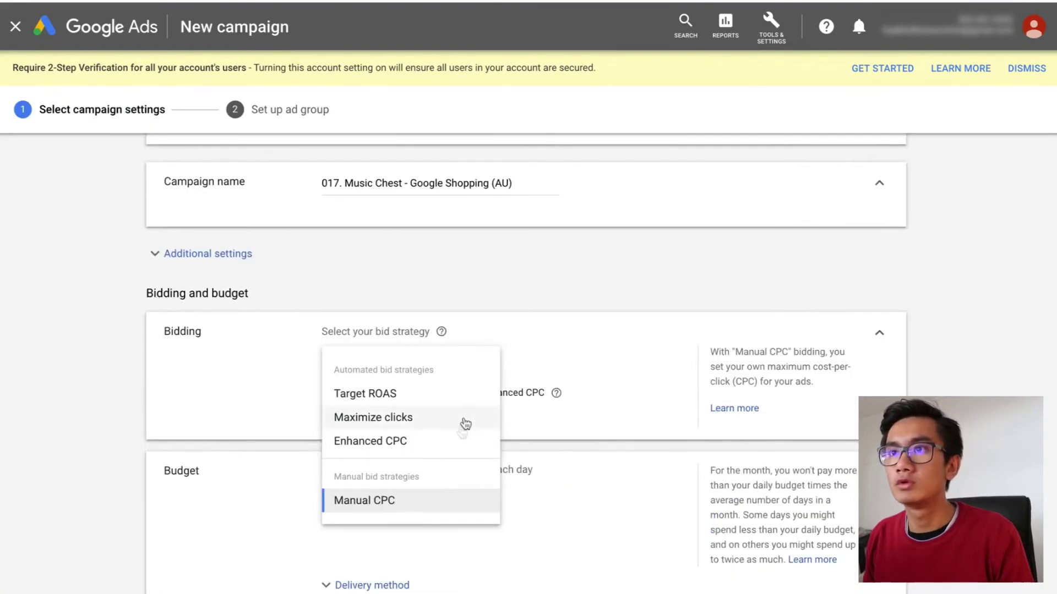
{"action": "left_click", "coordinate": [407, 507]}
{"action": "scroll", "coordinate": [352, 418], "scroll_direction": "down", "scroll_amount": 2}
{"action": "scroll", "coordinate": [324, 345], "scroll_direction": "up", "scroll_amount": 1}
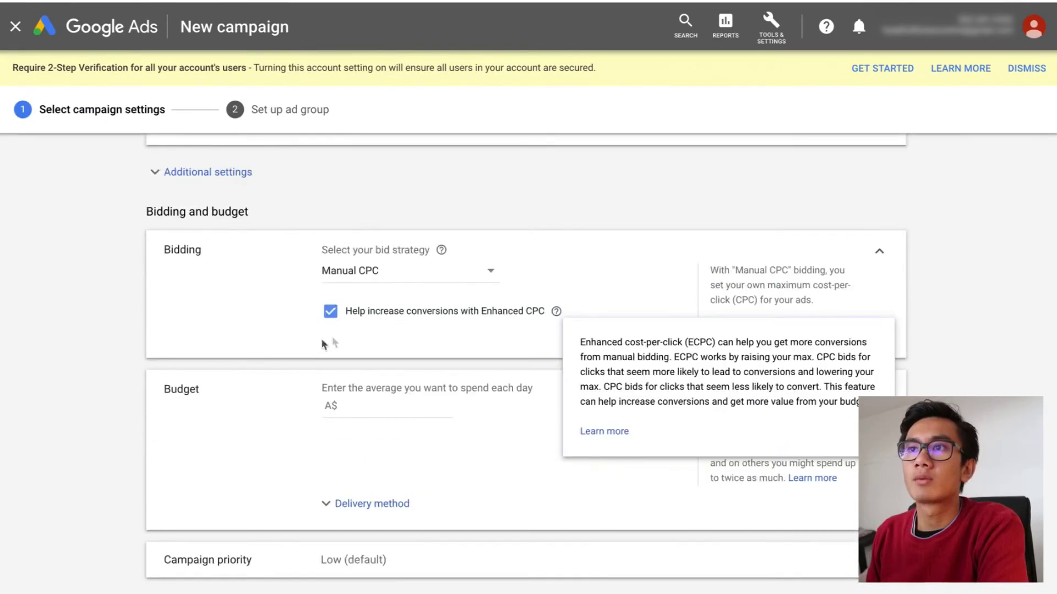
{"action": "scroll", "coordinate": [373, 361], "scroll_direction": "down", "scroll_amount": 1}
{"action": "left_click", "coordinate": [374, 363]}
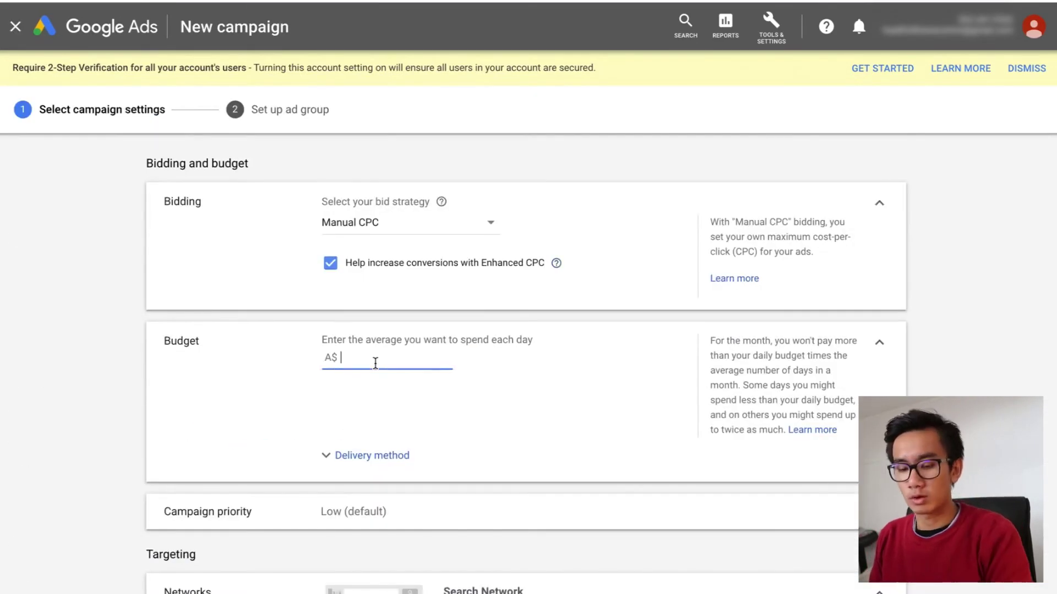
Step: Exclude Google search partners and YouTube and Discover on Display network from the campaign's networks, with Australia as the target location
{"action": "scroll", "coordinate": [463, 427], "scroll_direction": "down", "scroll_amount": 5}
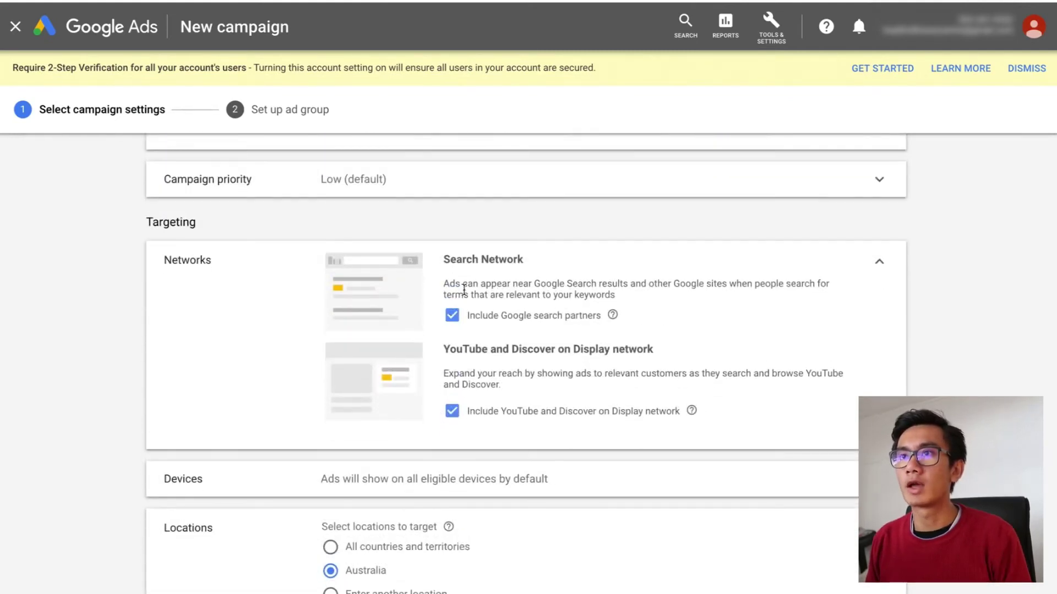
{"action": "left_click", "coordinate": [452, 316]}
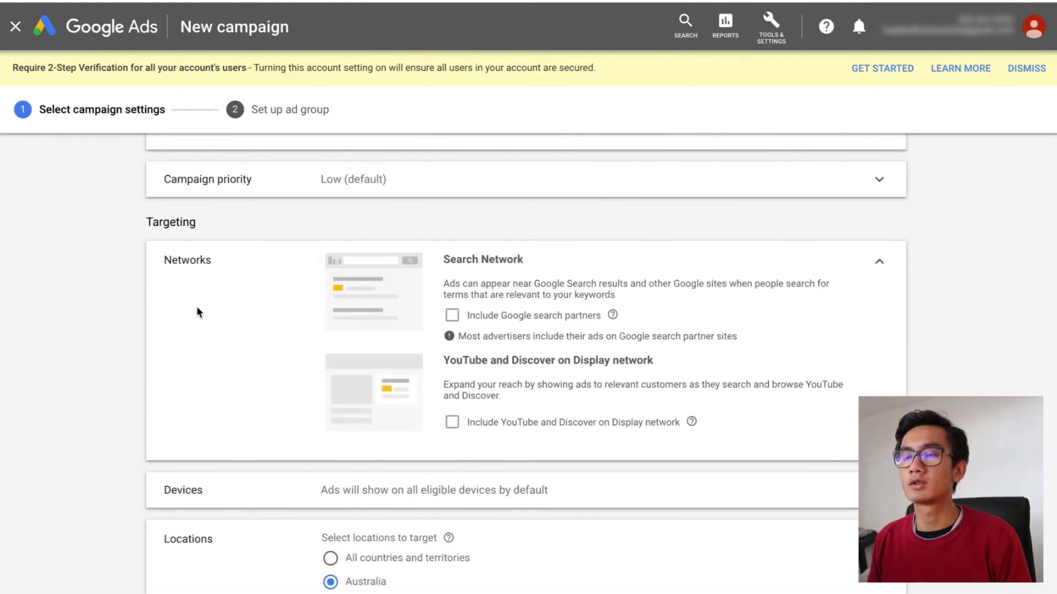
{"action": "scroll", "coordinate": [281, 327], "scroll_direction": "down", "scroll_amount": 2}
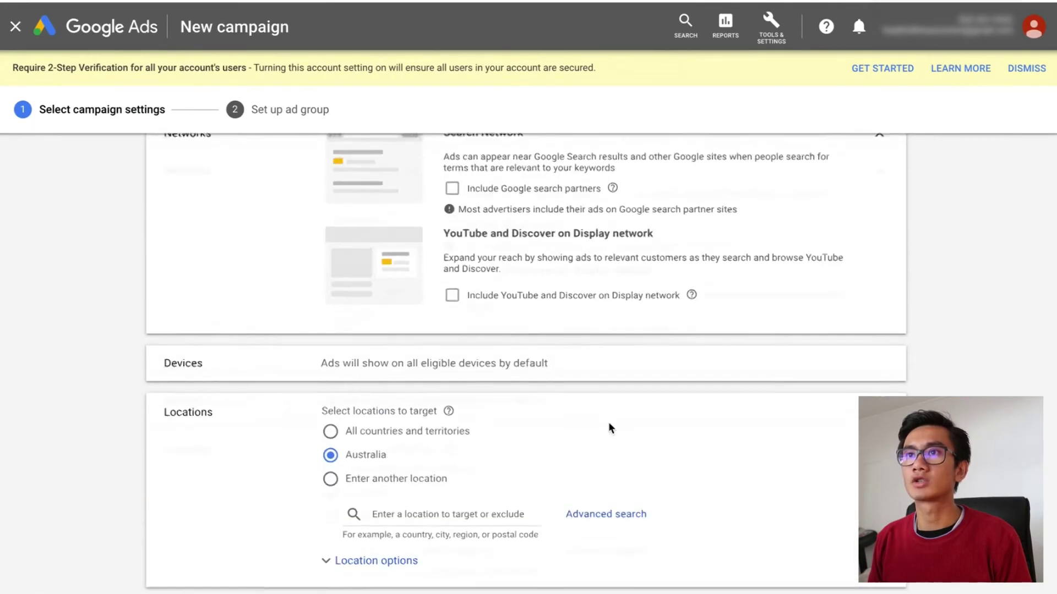
Step: Continue to the Product Shopping ad group, set its cost-per-click bid to A$1, and save the campaign, returning to all campaigns
{"action": "scroll", "coordinate": [609, 422], "scroll_direction": "up", "scroll_amount": 12}
{"action": "scroll", "coordinate": [609, 422], "scroll_direction": "down", "scroll_amount": 15}
{"action": "left_click", "coordinate": [204, 504]}
{"action": "type", "text": "1"}
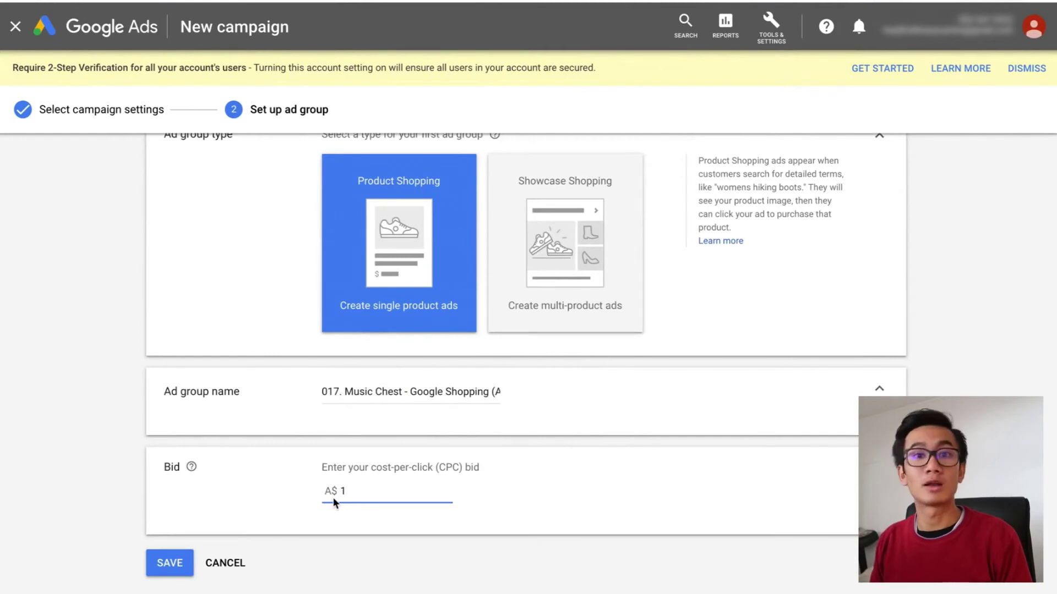
{"action": "left_click", "coordinate": [168, 562]}
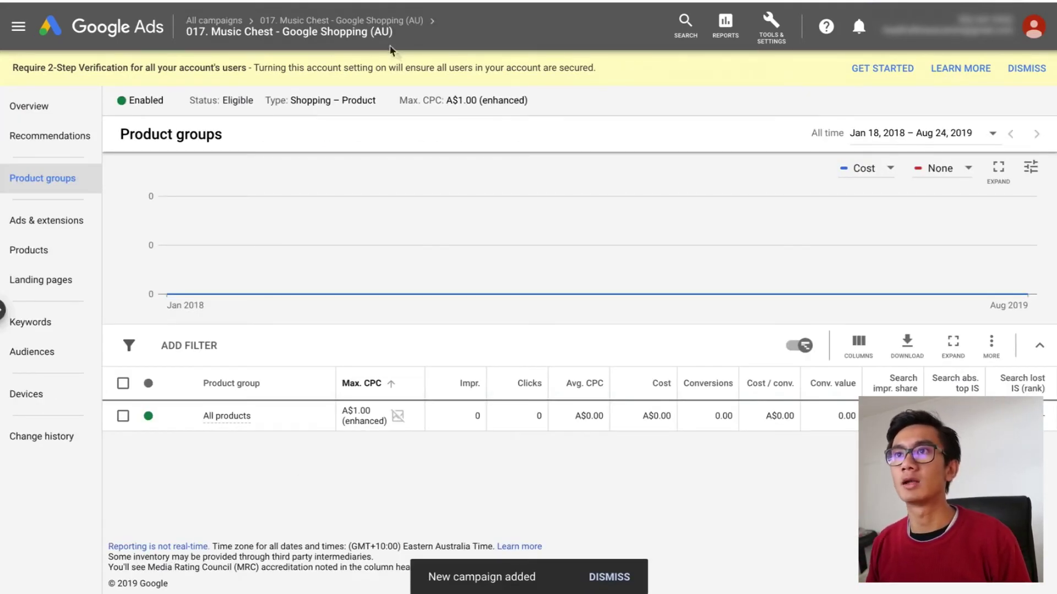
{"action": "left_click", "coordinate": [214, 25]}
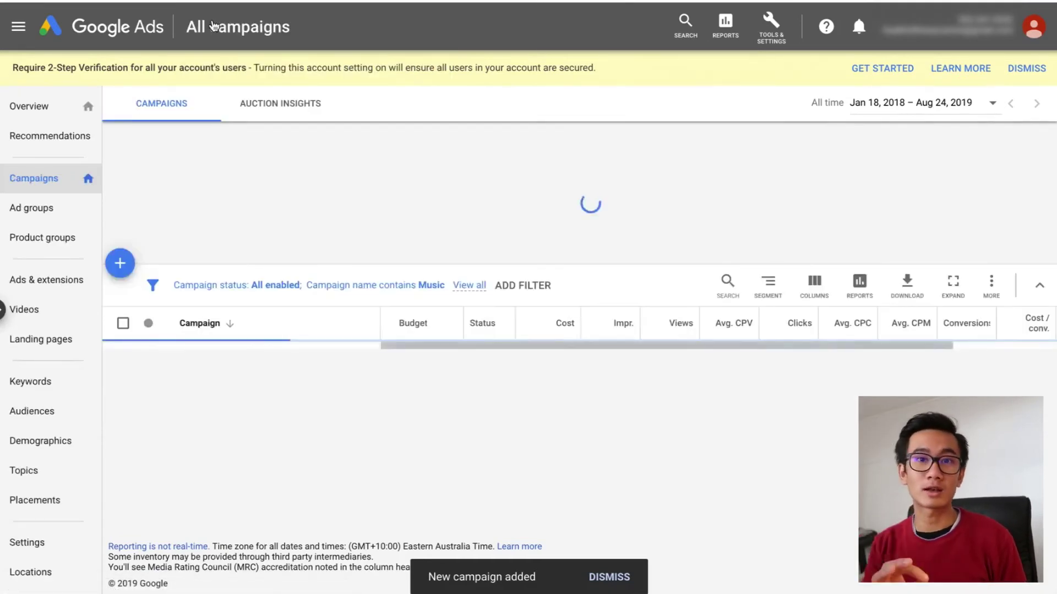